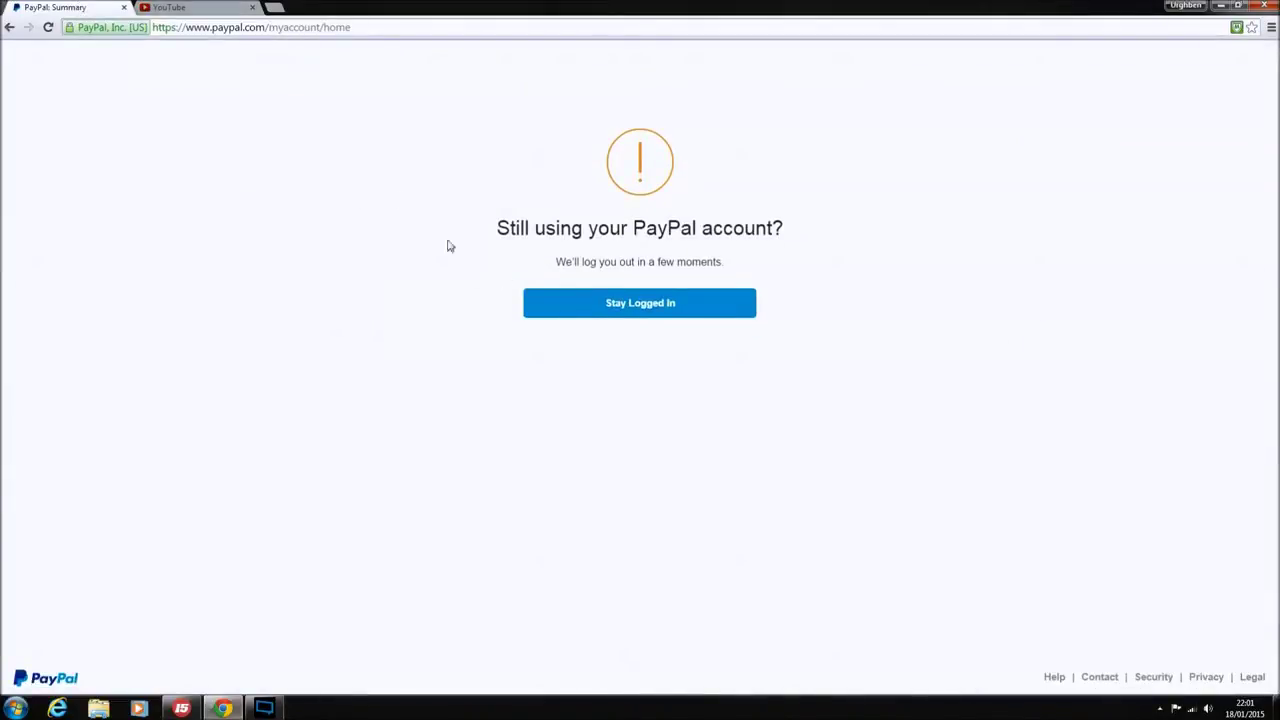
Keep the PayPal session logged in and look over the account Summary page
{"action": "left_click", "coordinate": [677, 313]}
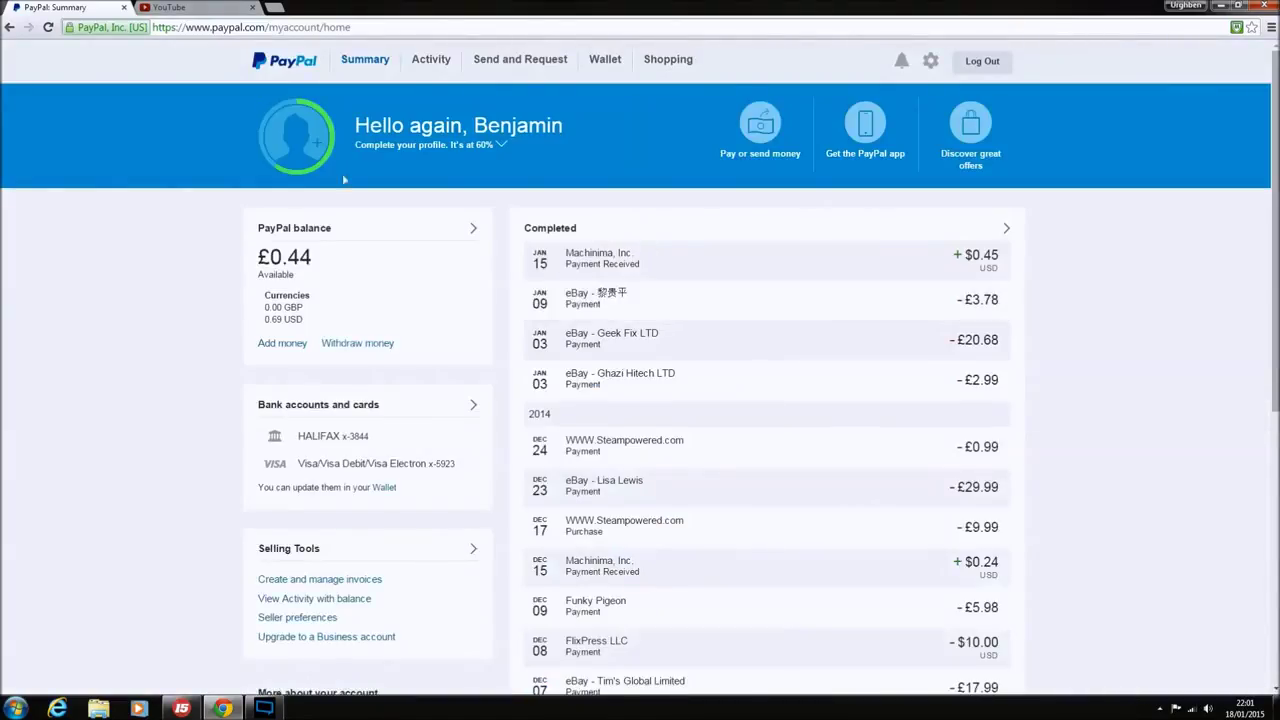
{"action": "scroll", "coordinate": [130, 170], "scroll_direction": "down", "scroll_amount": 2}
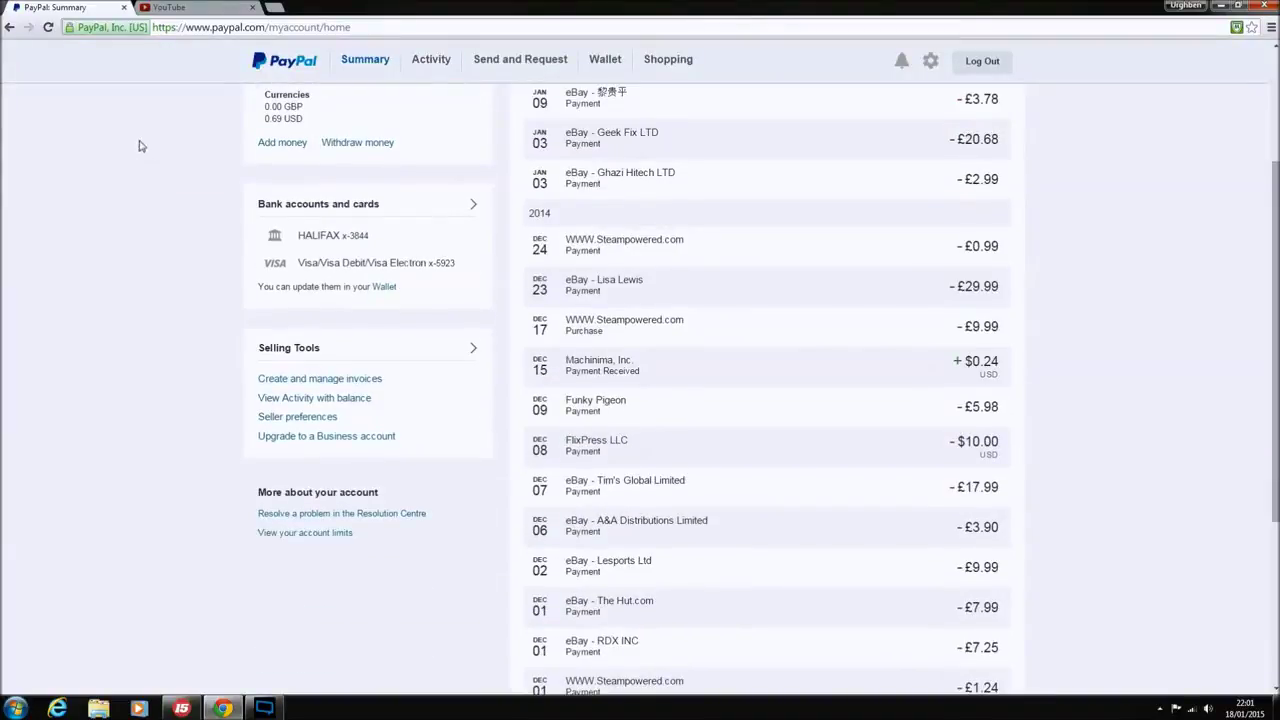
{"action": "scroll", "coordinate": [215, 130], "scroll_direction": "up", "scroll_amount": 2}
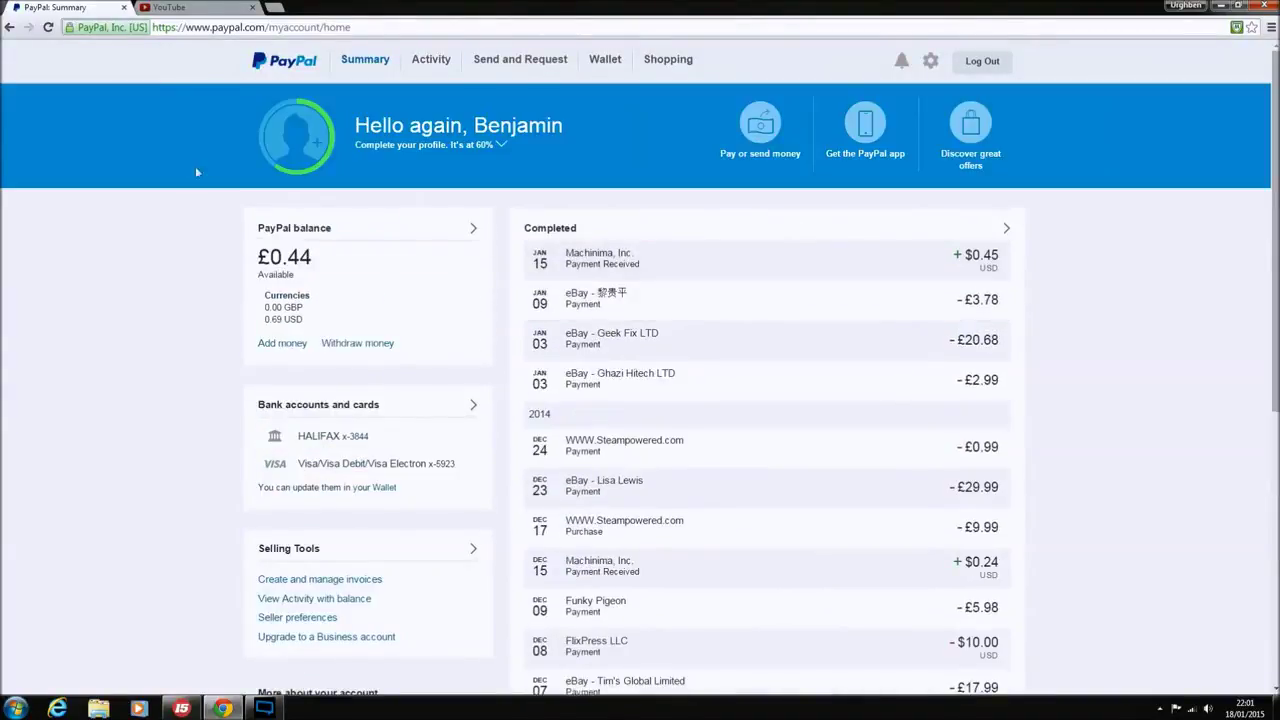
{"action": "scroll", "coordinate": [155, 170], "scroll_direction": "down", "scroll_amount": 2}
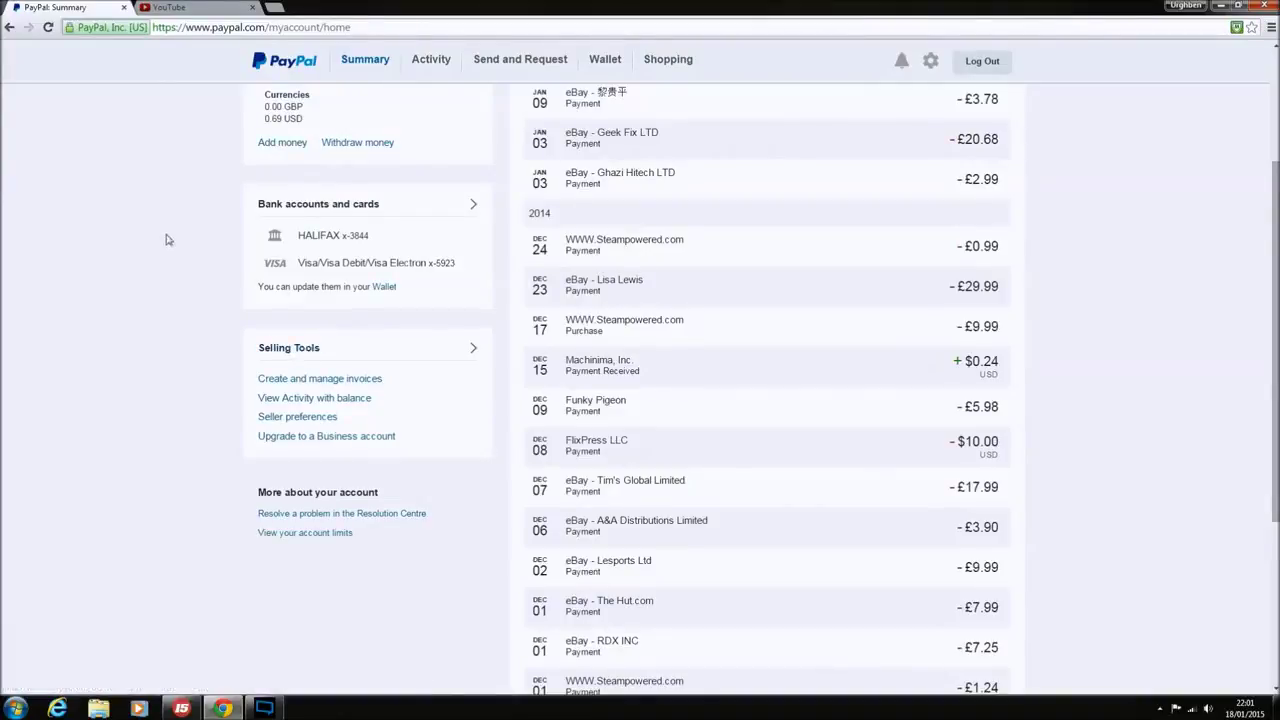
{"action": "scroll", "coordinate": [160, 250], "scroll_direction": "down", "scroll_amount": 1}
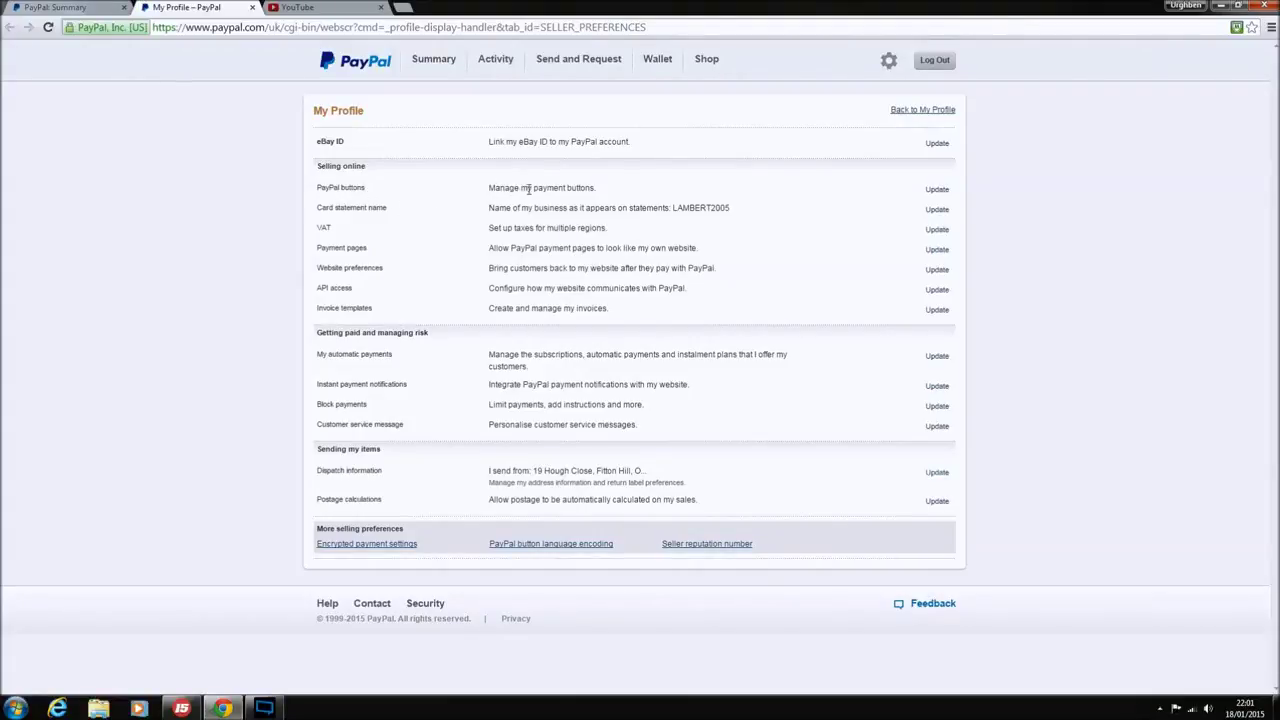
Open My Saved Buttons, expand the first saved button's actions, and start a new button
{"action": "left_click", "coordinate": [937, 190]}
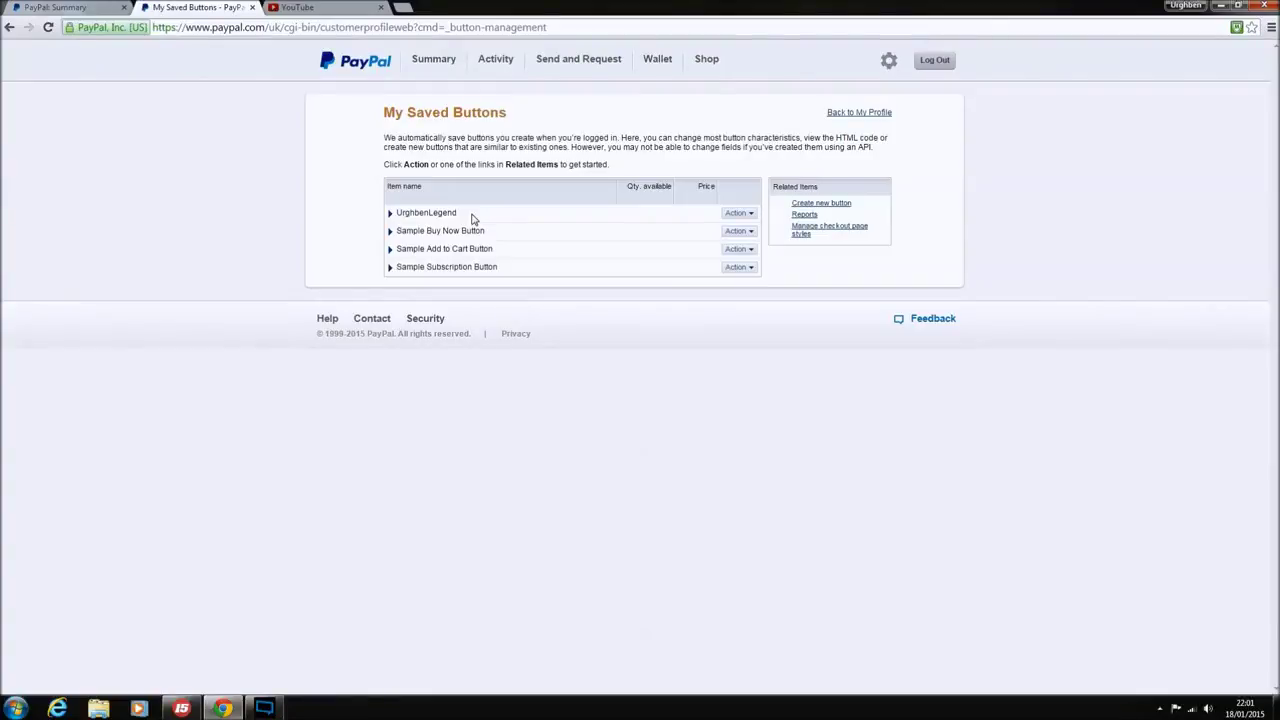
{"action": "left_click", "coordinate": [737, 213]}
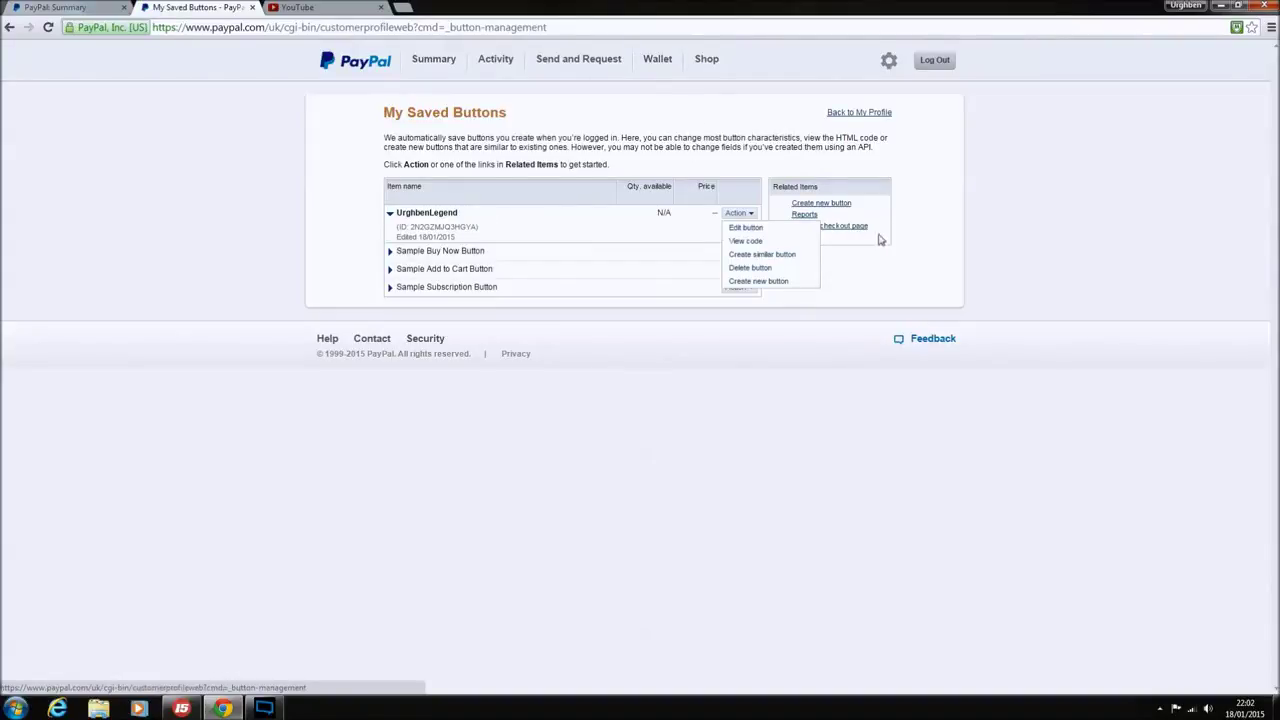
{"action": "left_click", "coordinate": [822, 204]}
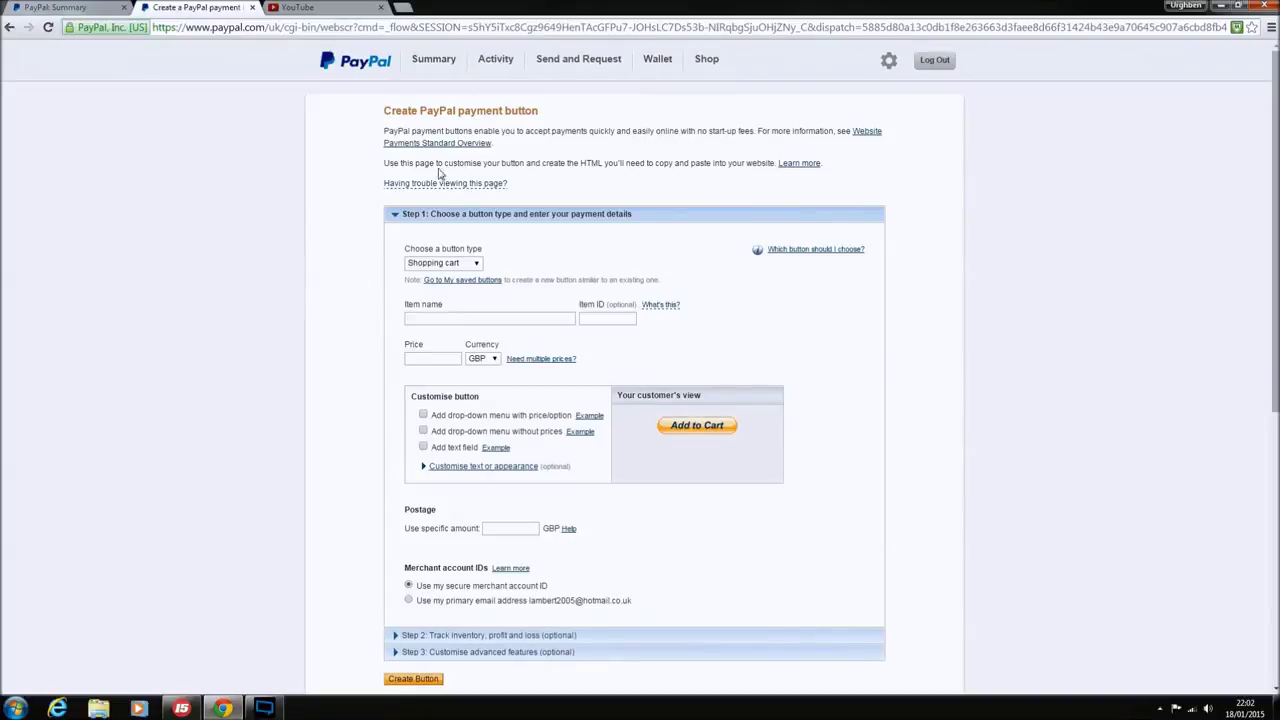
Make the new payment button a Donations button with organisation name 'Donate'
{"action": "left_click", "coordinate": [476, 264]}
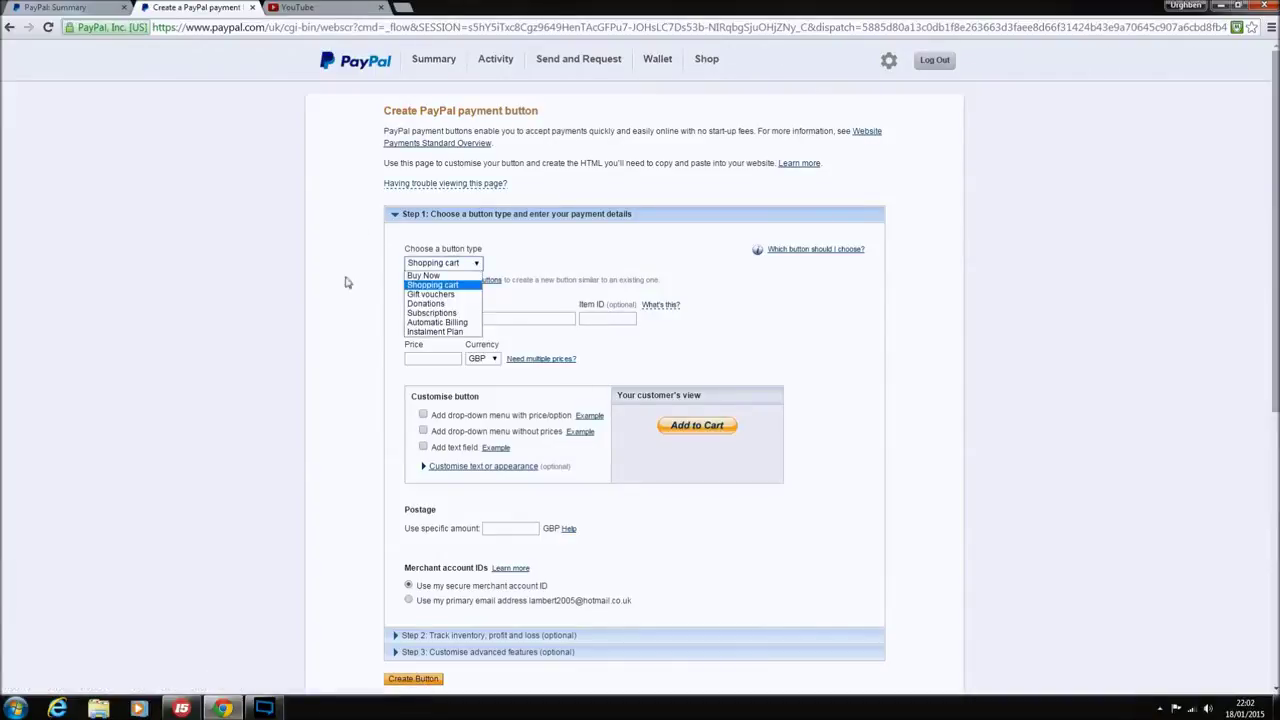
{"action": "left_click", "coordinate": [449, 305]}
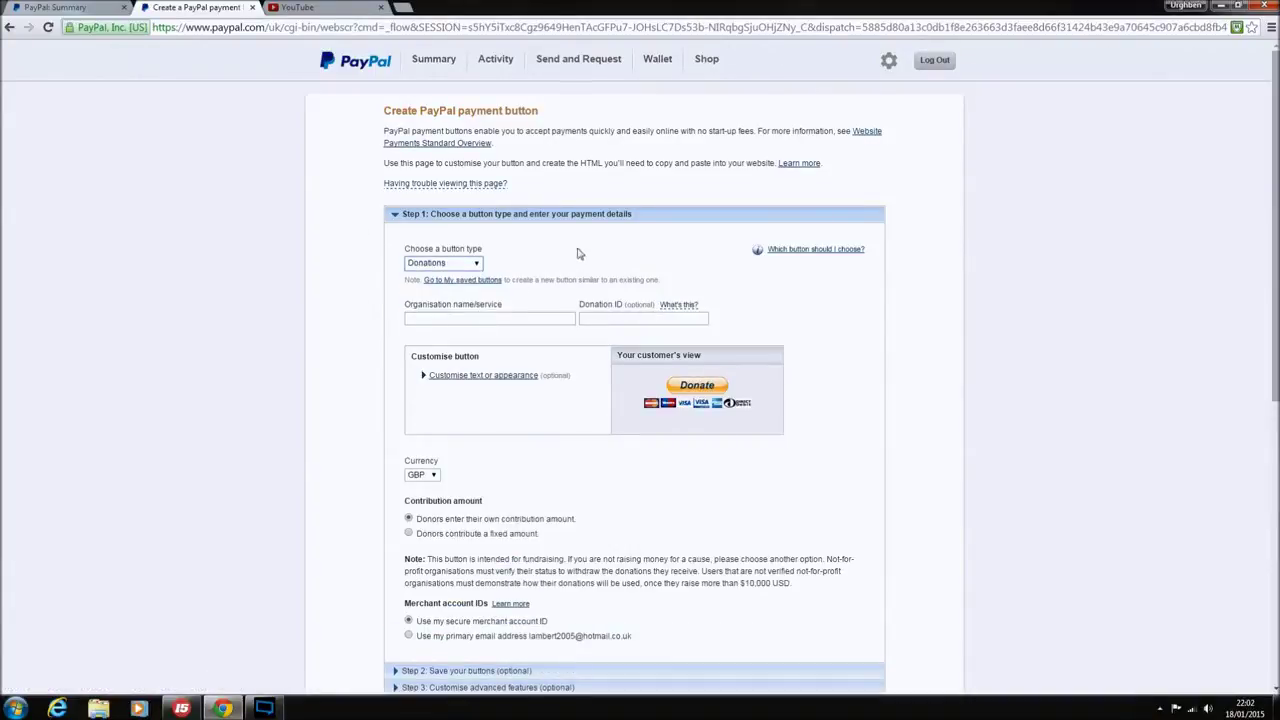
{"action": "left_click", "coordinate": [455, 318]}
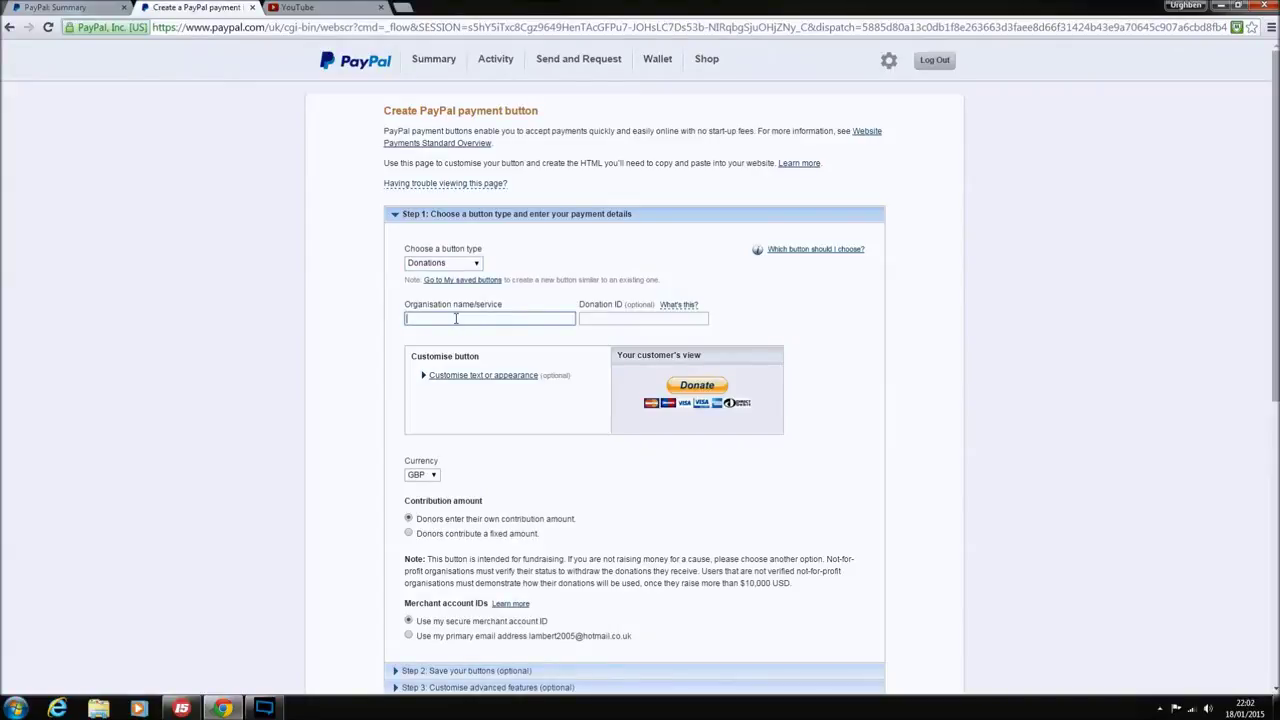
{"action": "type", "text": "Donate"}
{"action": "left_click", "coordinate": [538, 296]}
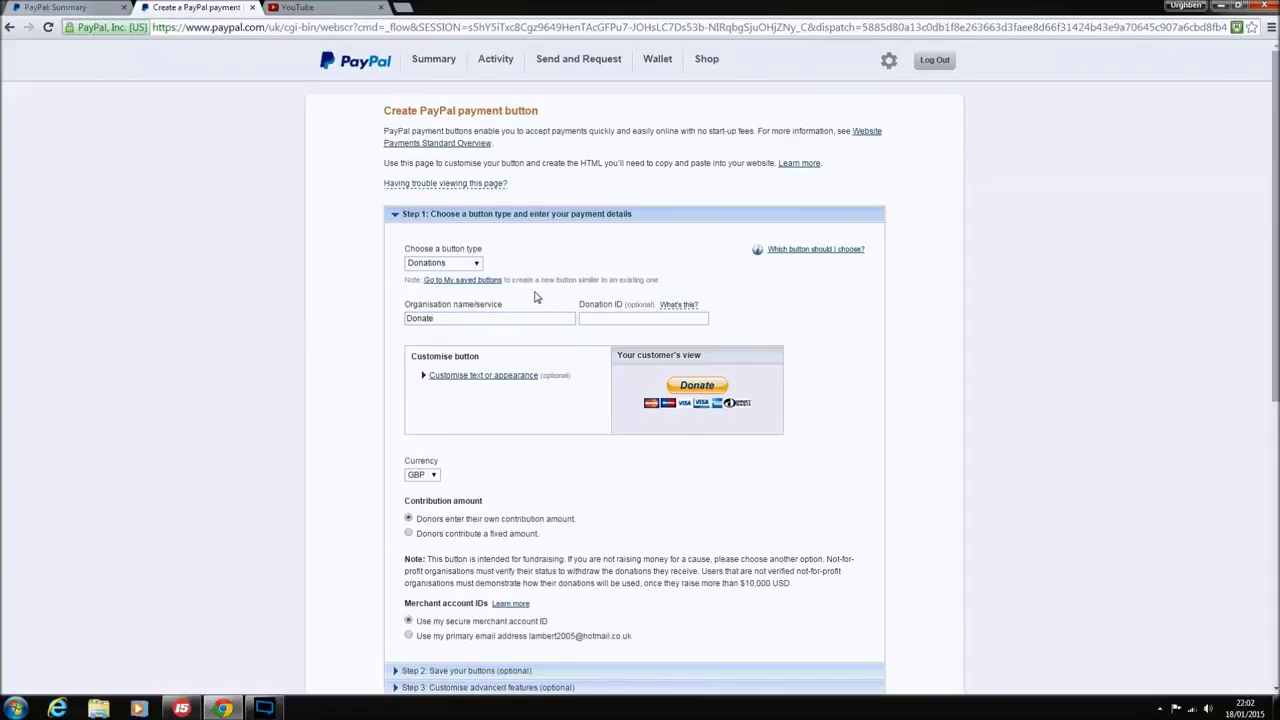
{"action": "scroll", "coordinate": [790, 340], "scroll_direction": "down", "scroll_amount": 1}
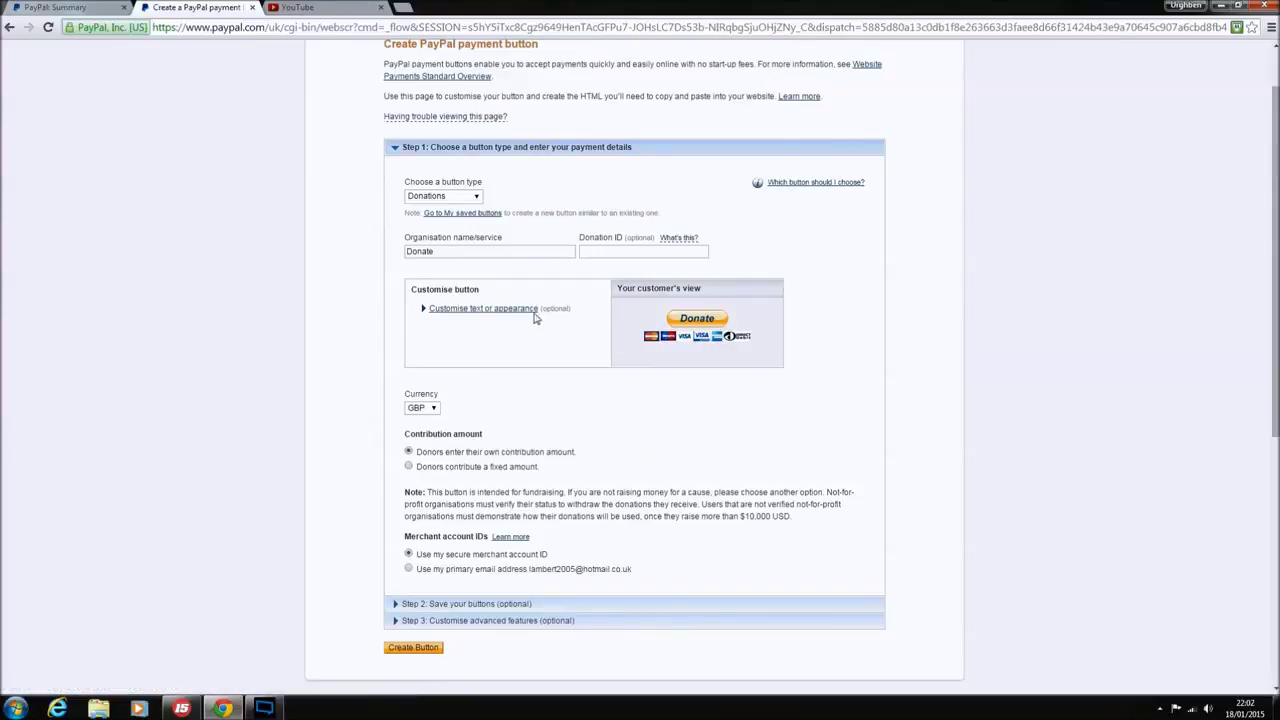
{"action": "scroll", "coordinate": [554, 323], "scroll_direction": "down", "scroll_amount": 1}
Customise the Donate button's appearance: keep the full-size button and remove the card logos
{"action": "left_click", "coordinate": [503, 245]}
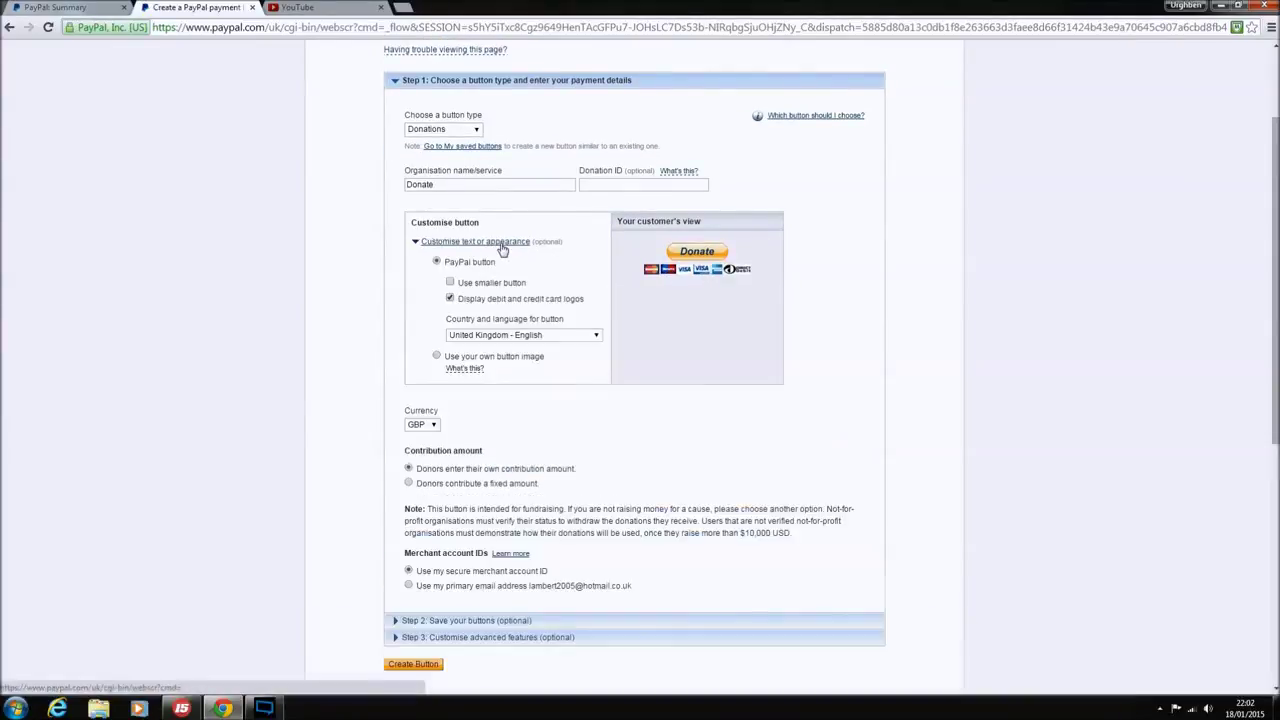
{"action": "left_click", "coordinate": [450, 283]}
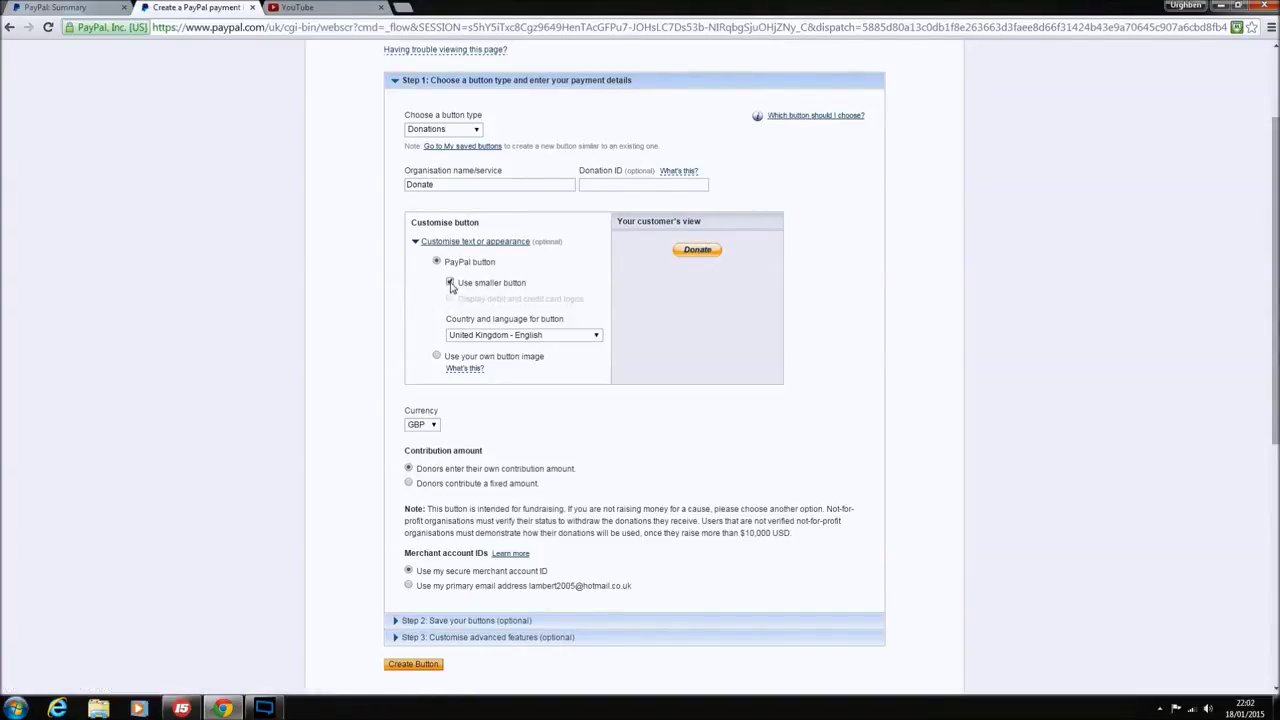
{"action": "left_click", "coordinate": [450, 284]}
{"action": "left_click", "coordinate": [450, 299]}
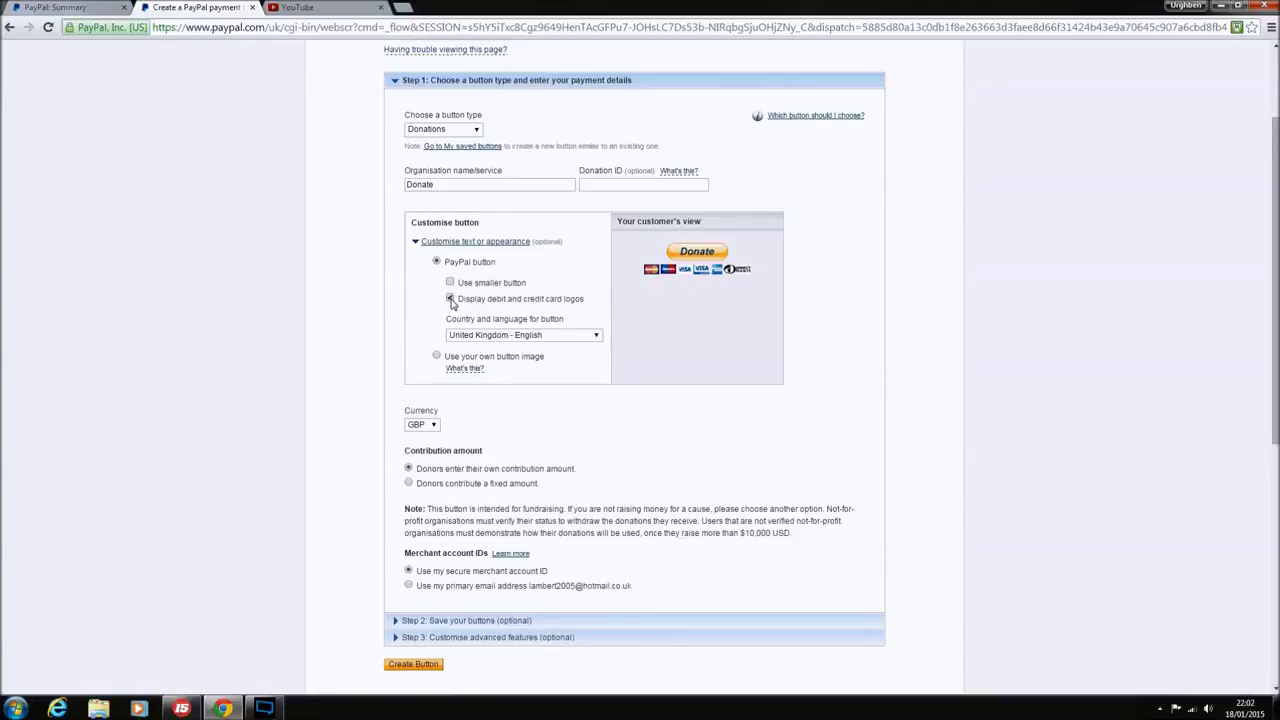
{"action": "left_click", "coordinate": [450, 299]}
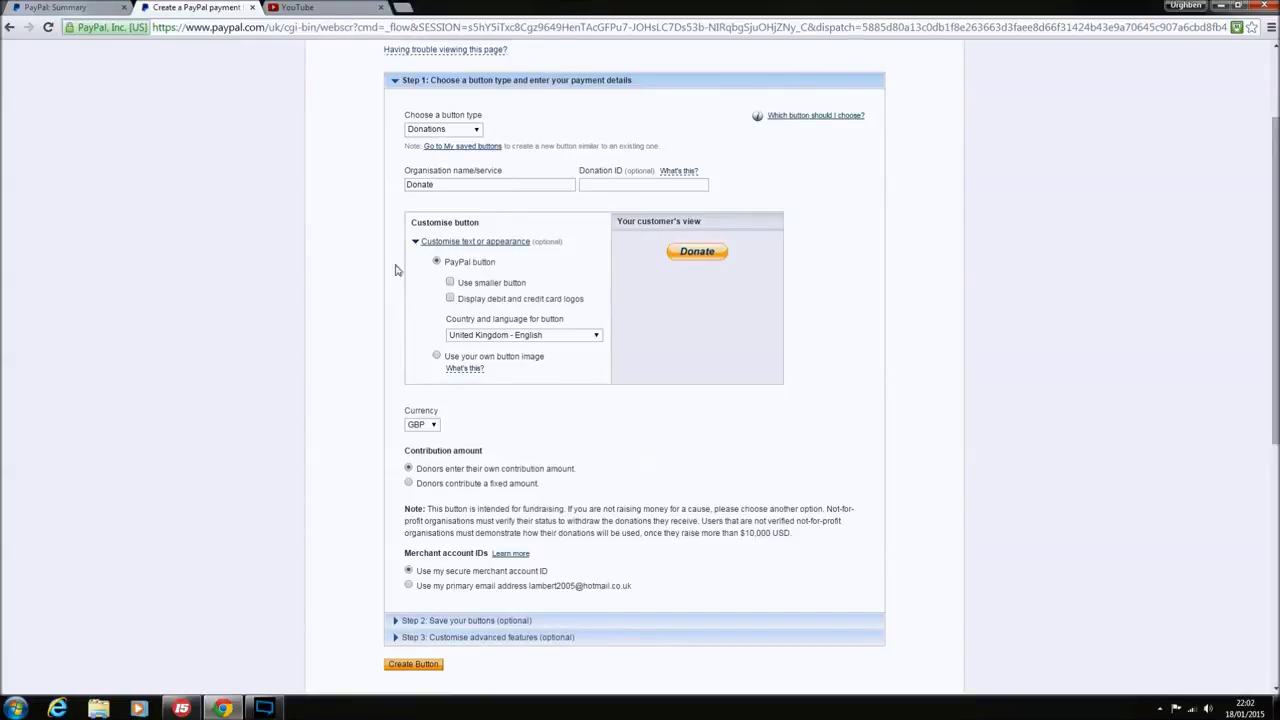
{"action": "left_click", "coordinate": [450, 299]}
{"action": "left_click", "coordinate": [450, 299]}
Set the button's country and language to United Kingdom – English, keeping GBP currency
{"action": "left_click", "coordinate": [565, 337]}
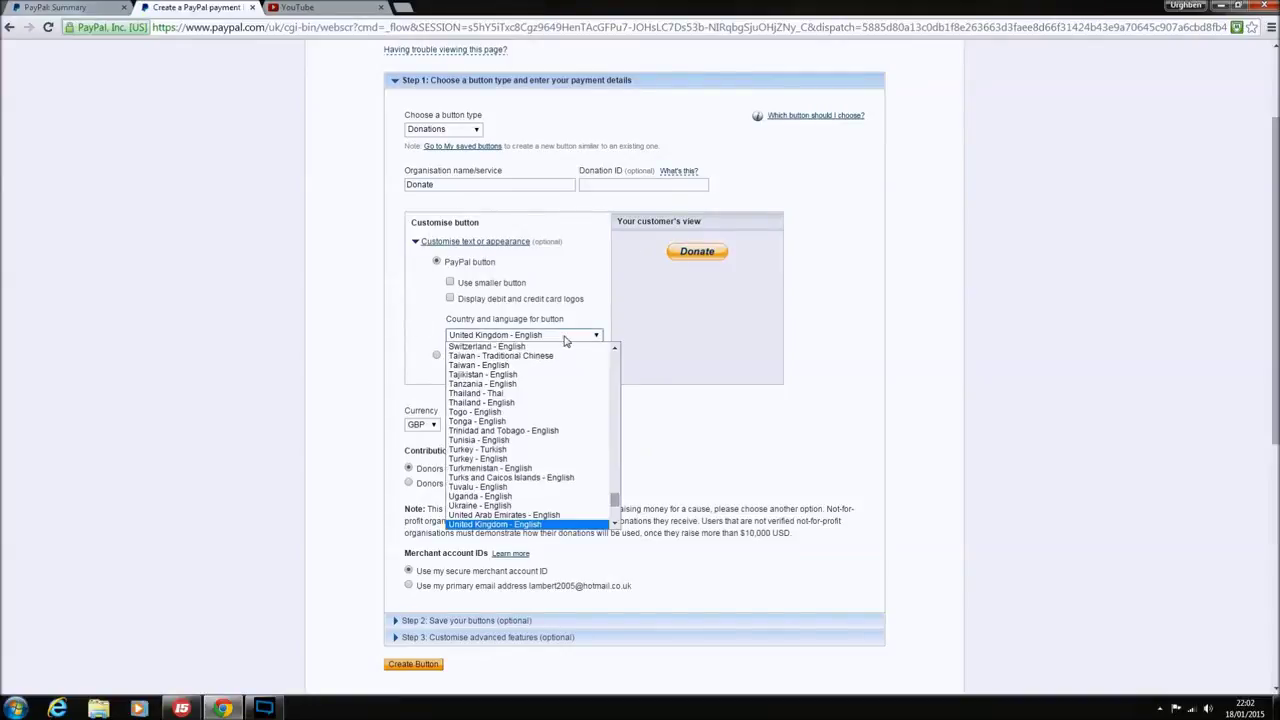
{"action": "left_click", "coordinate": [486, 376]}
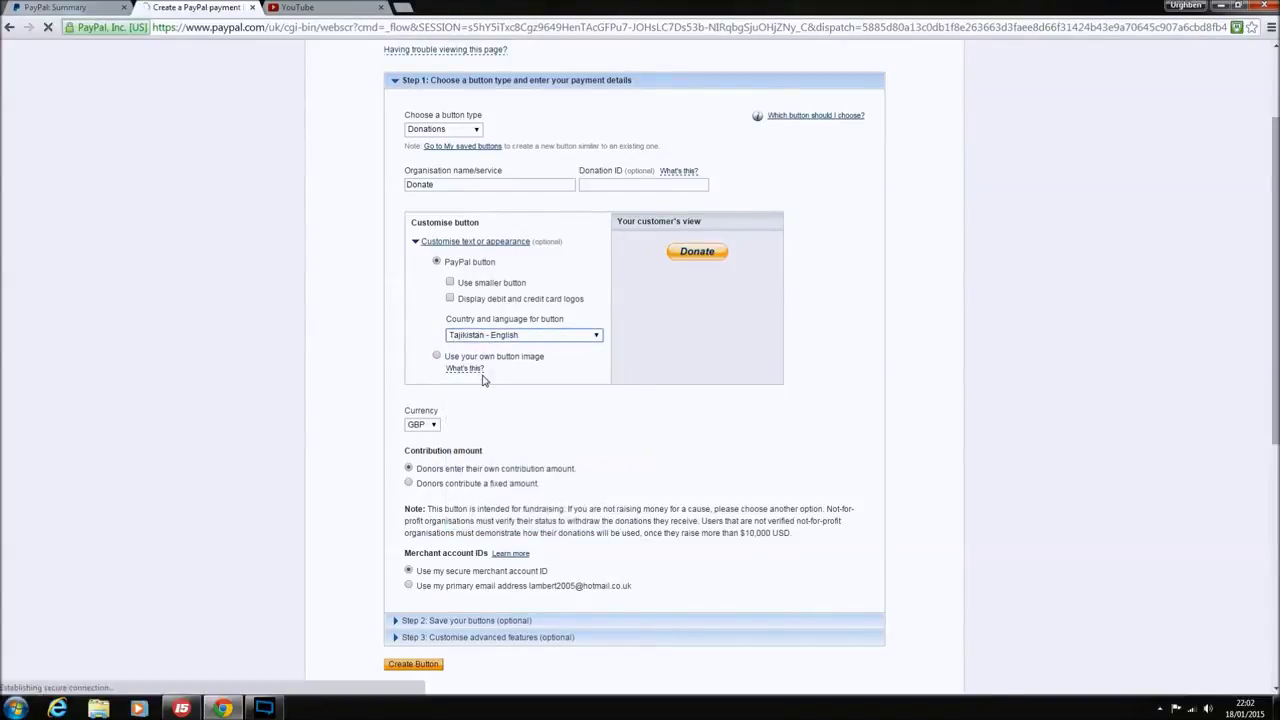
{"action": "left_click", "coordinate": [530, 340]}
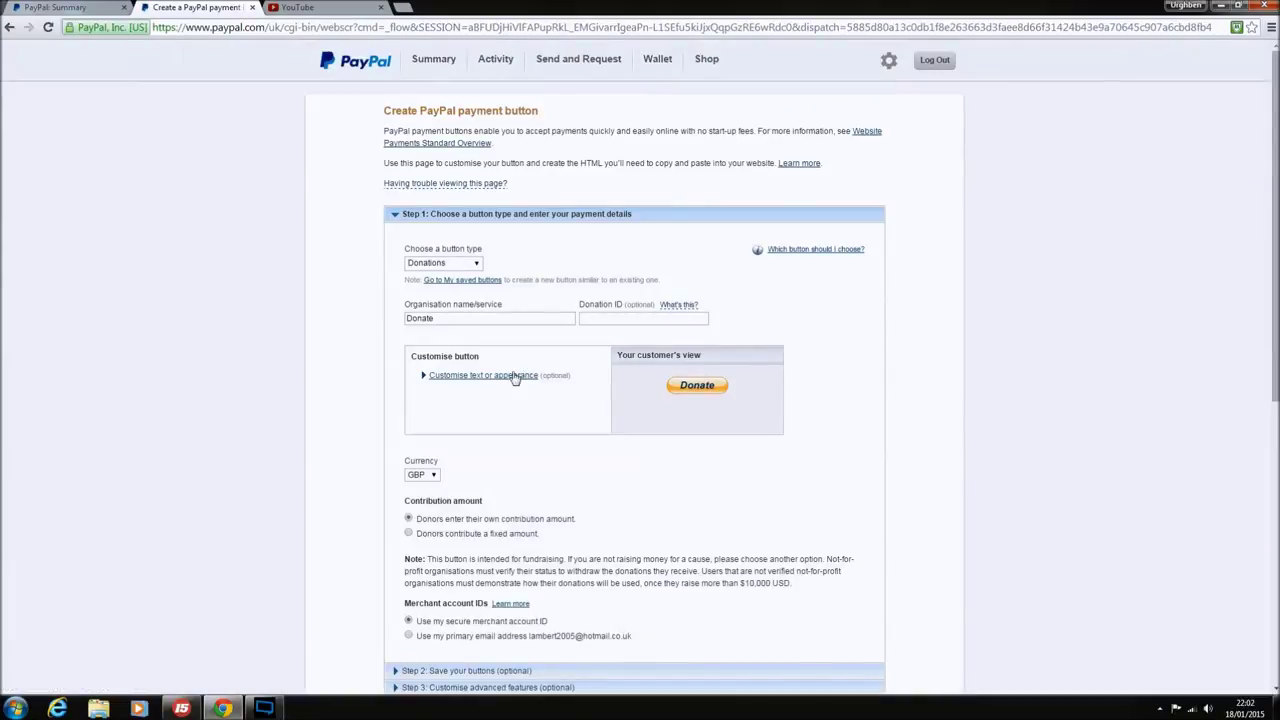
{"action": "left_click", "coordinate": [514, 375]}
{"action": "left_click", "coordinate": [540, 470]}
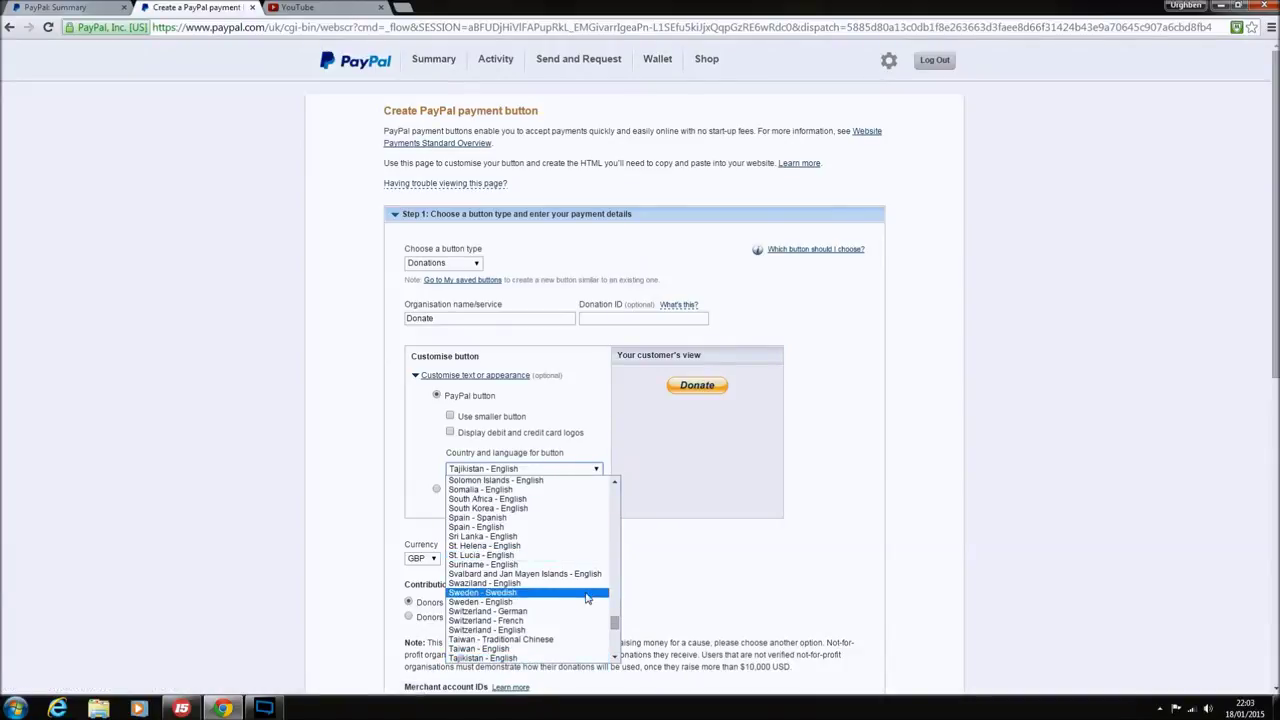
{"action": "key", "text": "u"}
{"action": "left_click", "coordinate": [615, 657]}
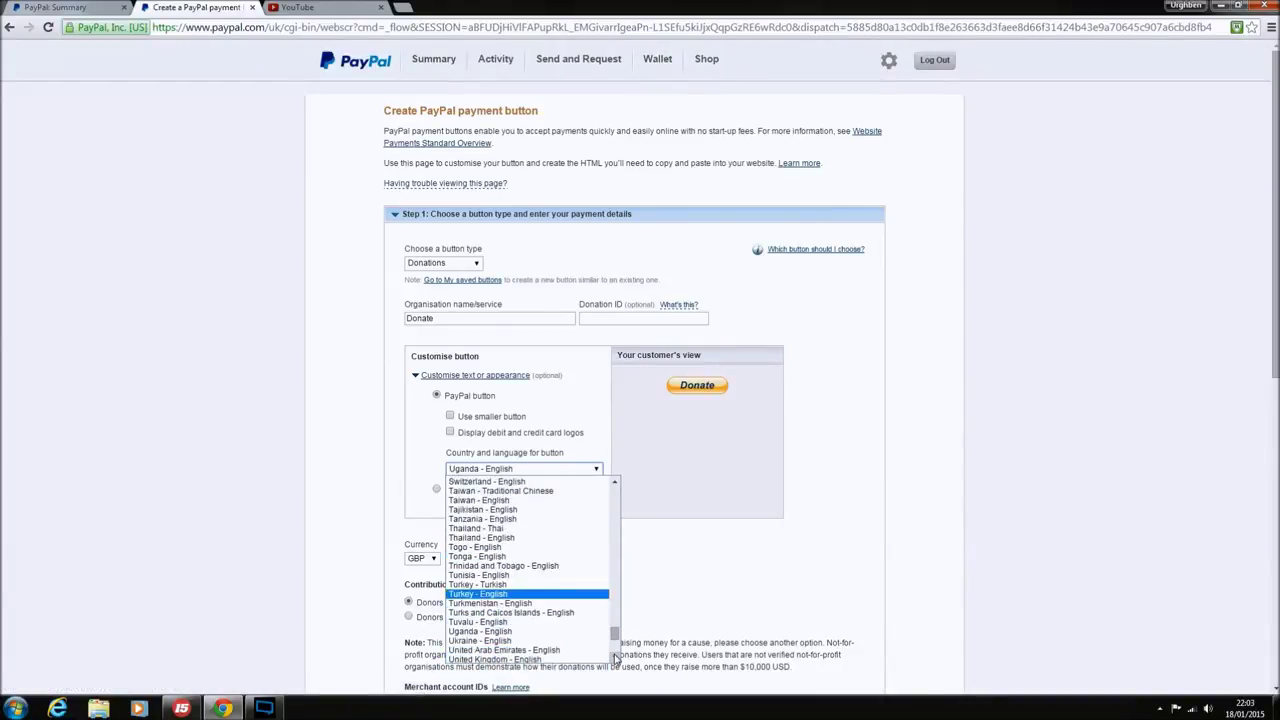
{"action": "left_click", "coordinate": [557, 658]}
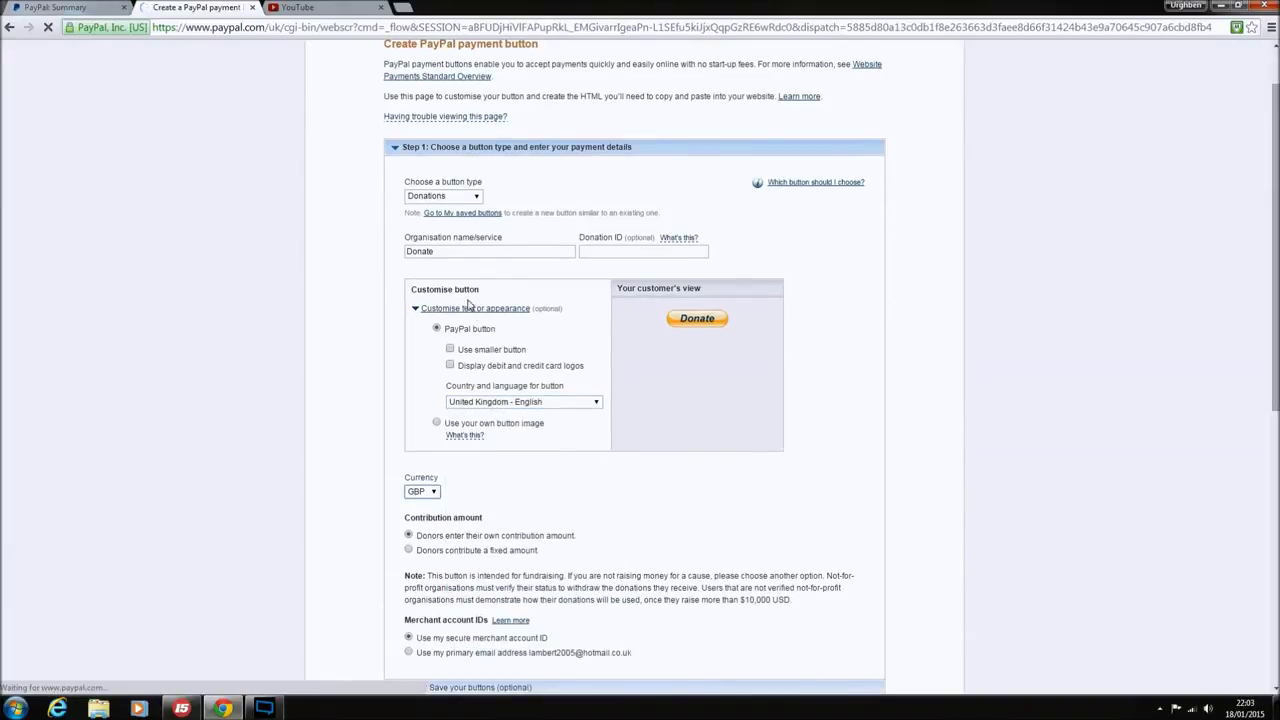
{"action": "scroll", "coordinate": [634, 483], "scroll_direction": "down", "scroll_amount": 3}
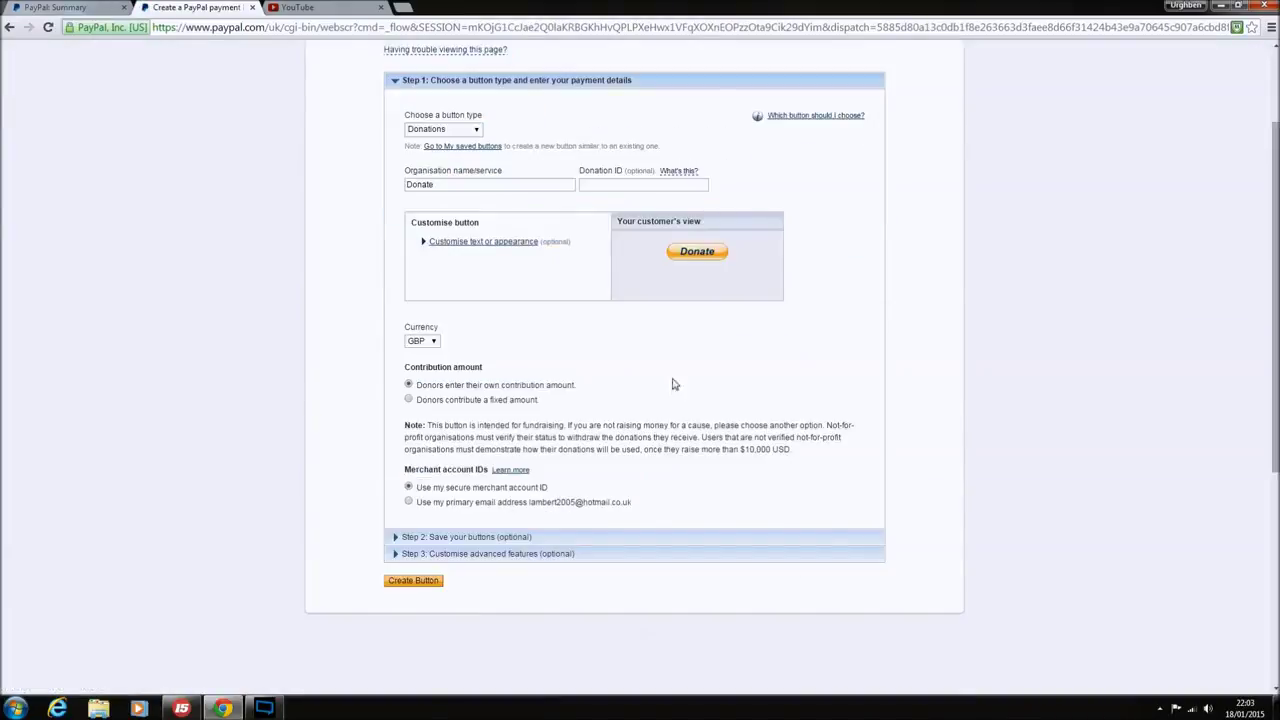
{"action": "left_click", "coordinate": [434, 342]}
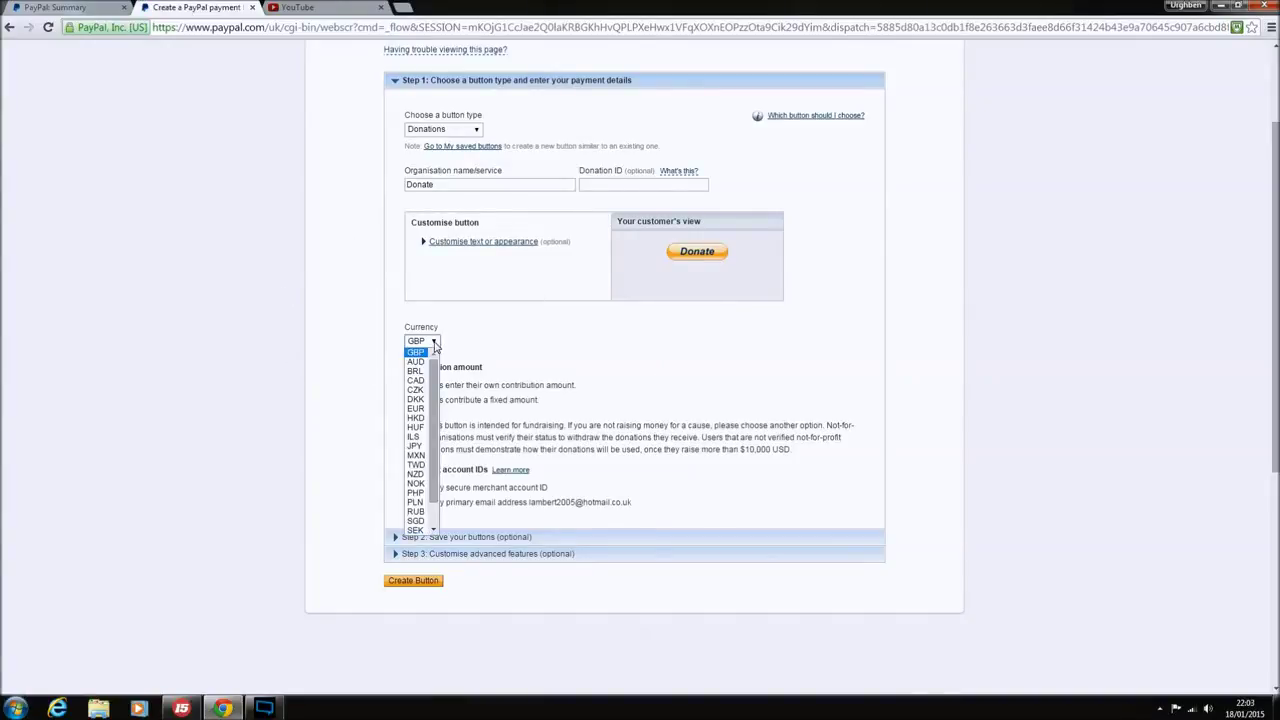
{"action": "left_click", "coordinate": [434, 342]}
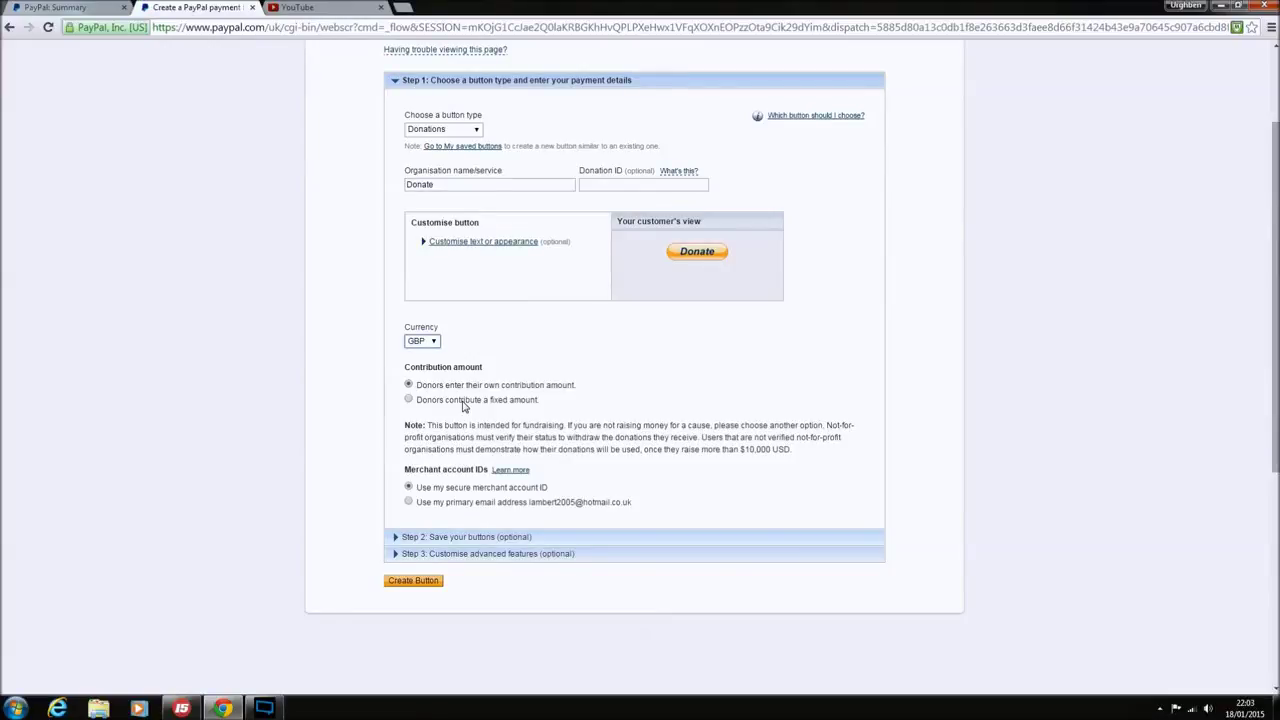
{"action": "left_click", "coordinate": [580, 368]}
{"action": "scroll", "coordinate": [462, 366], "scroll_direction": "down", "scroll_amount": 1}
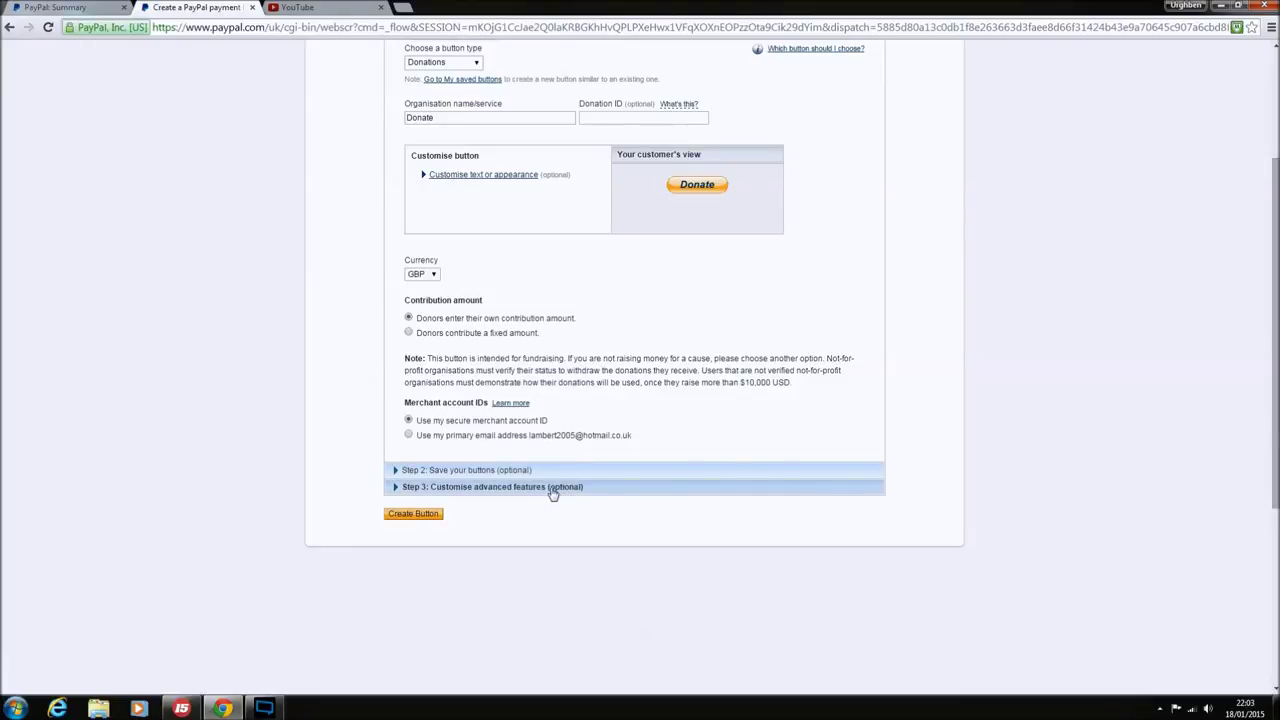
{"action": "scroll", "coordinate": [323, 434], "scroll_direction": "down", "scroll_amount": 2}
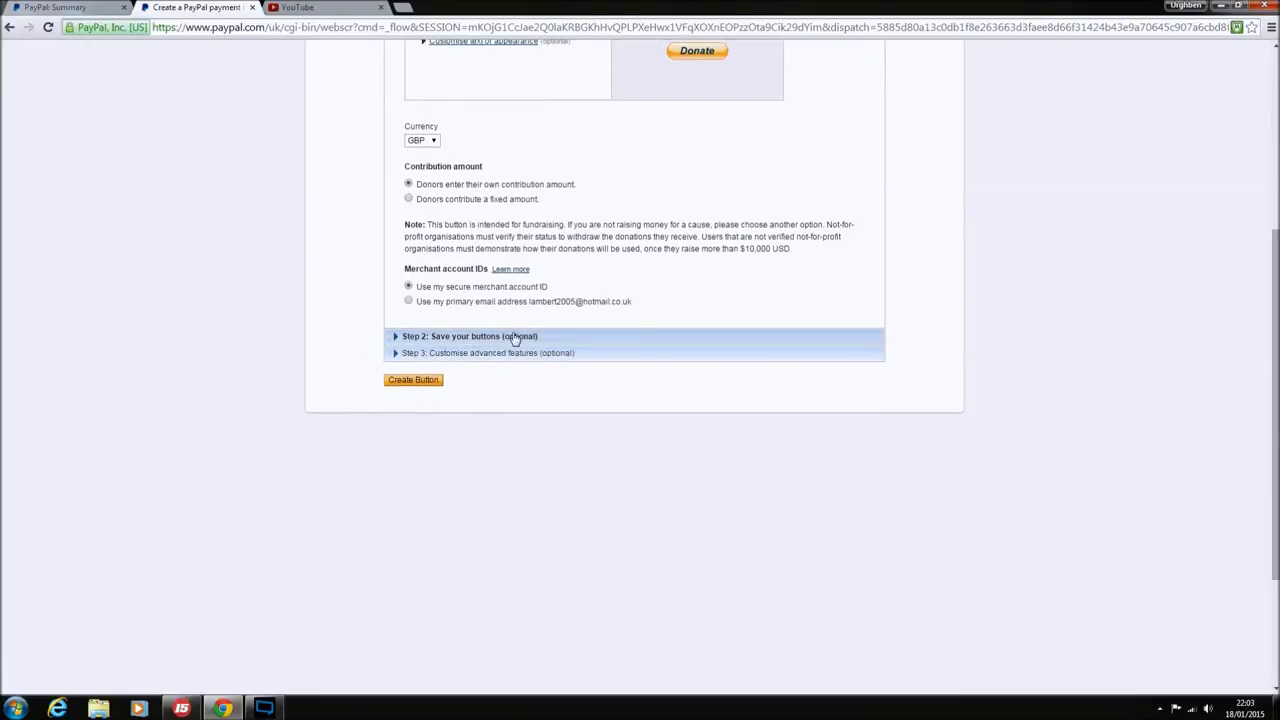
{"action": "left_click", "coordinate": [483, 337]}
{"action": "scroll", "coordinate": [363, 303], "scroll_direction": "down", "scroll_amount": 5}
{"action": "scroll", "coordinate": [330, 237], "scroll_direction": "up", "scroll_amount": 3}
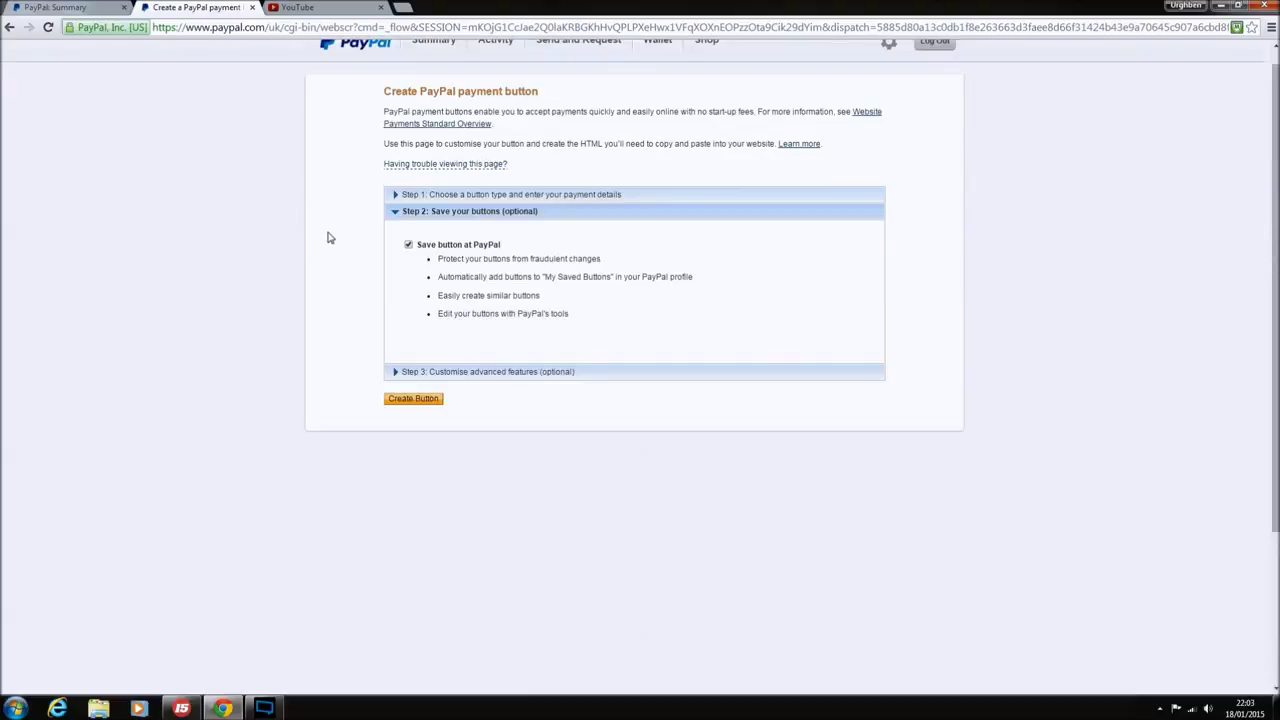
{"action": "left_click", "coordinate": [506, 376]}
{"action": "scroll", "coordinate": [346, 343], "scroll_direction": "down", "scroll_amount": 2}
{"action": "scroll", "coordinate": [325, 339], "scroll_direction": "up", "scroll_amount": 1}
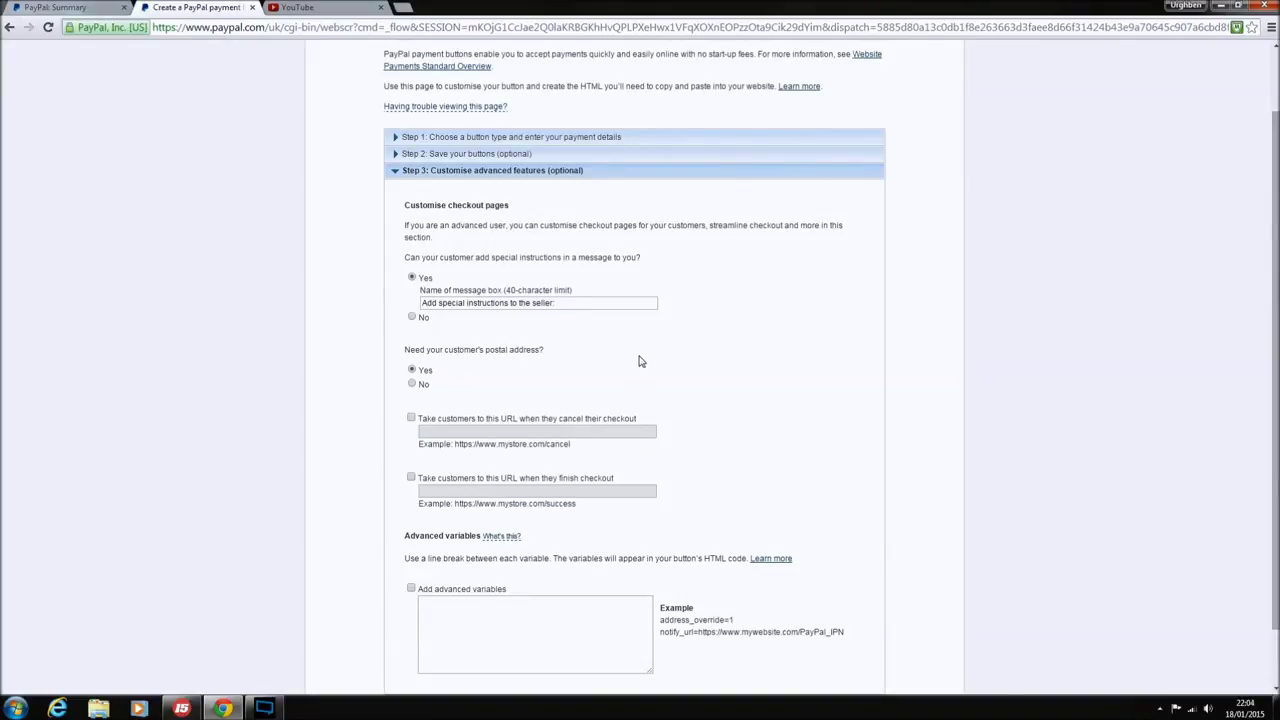
{"action": "scroll", "coordinate": [640, 361], "scroll_direction": "down", "scroll_amount": 2}
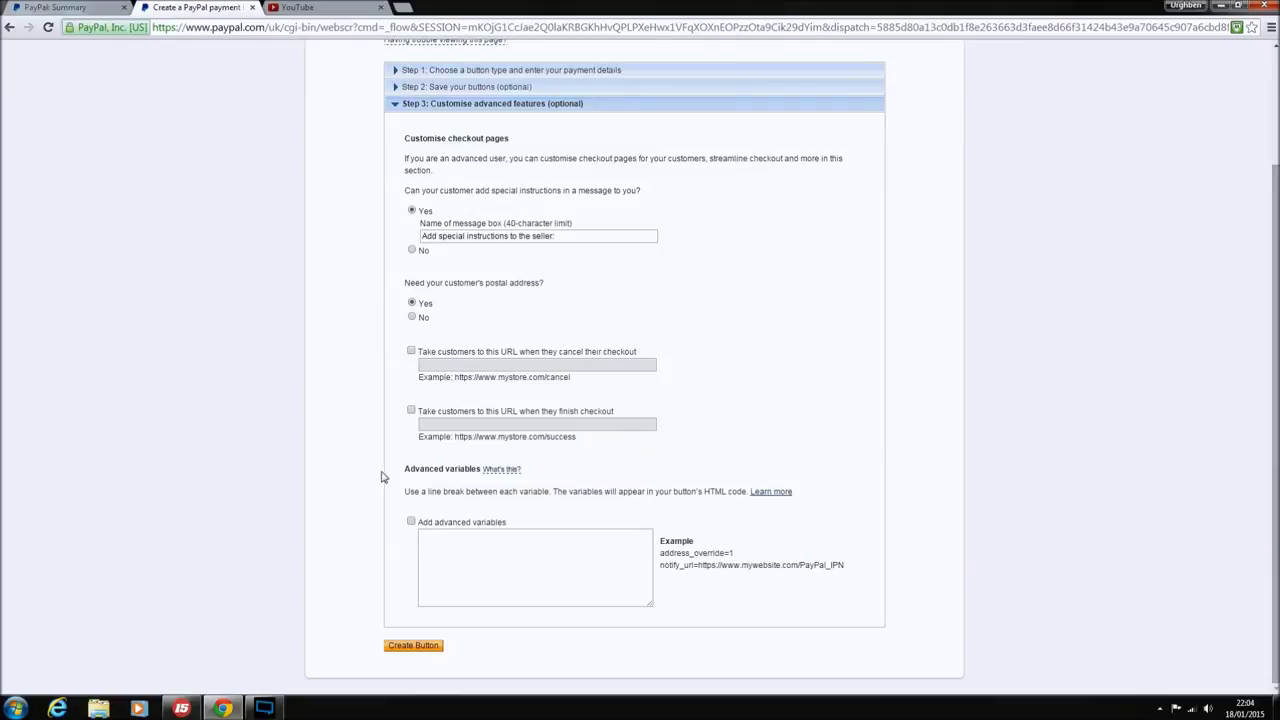
{"action": "scroll", "coordinate": [880, 335], "scroll_direction": "up", "scroll_amount": 3}
{"action": "scroll", "coordinate": [885, 310], "scroll_direction": "down", "scroll_amount": 3}
{"action": "scroll", "coordinate": [453, 189], "scroll_direction": "up", "scroll_amount": 3}
{"action": "left_click", "coordinate": [583, 214]}
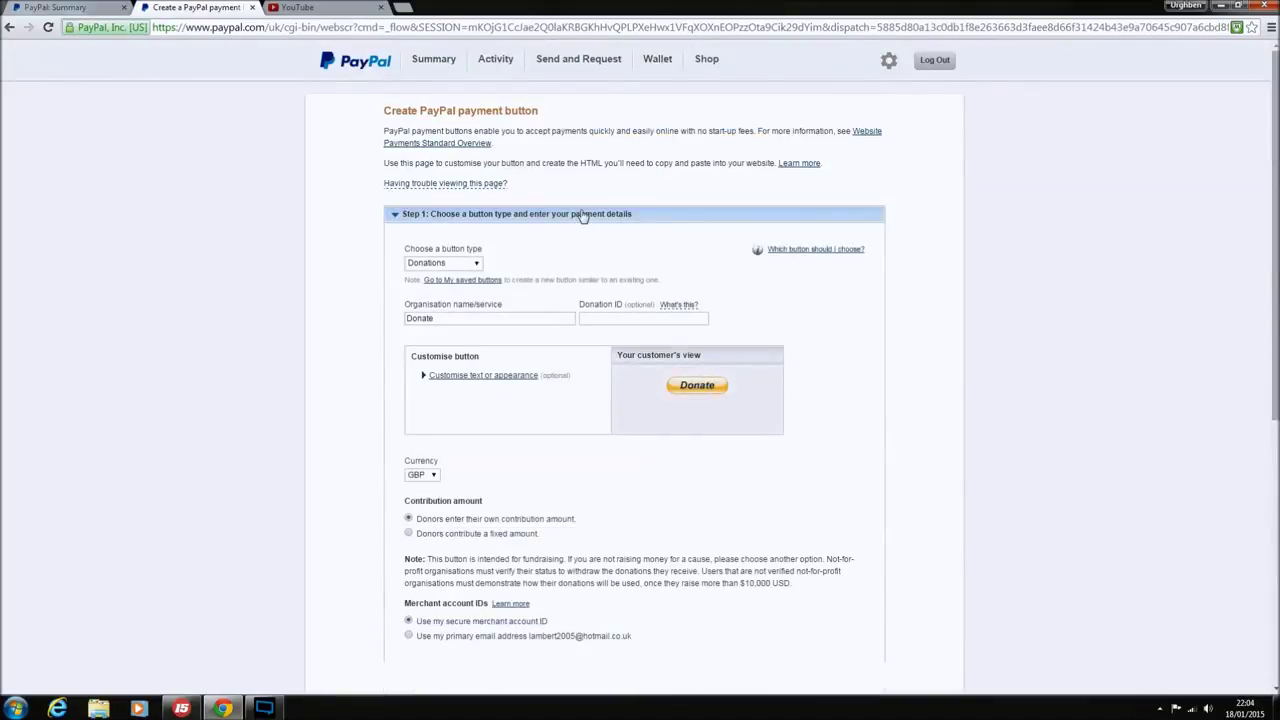
{"action": "scroll", "coordinate": [583, 216], "scroll_direction": "down", "scroll_amount": 3}
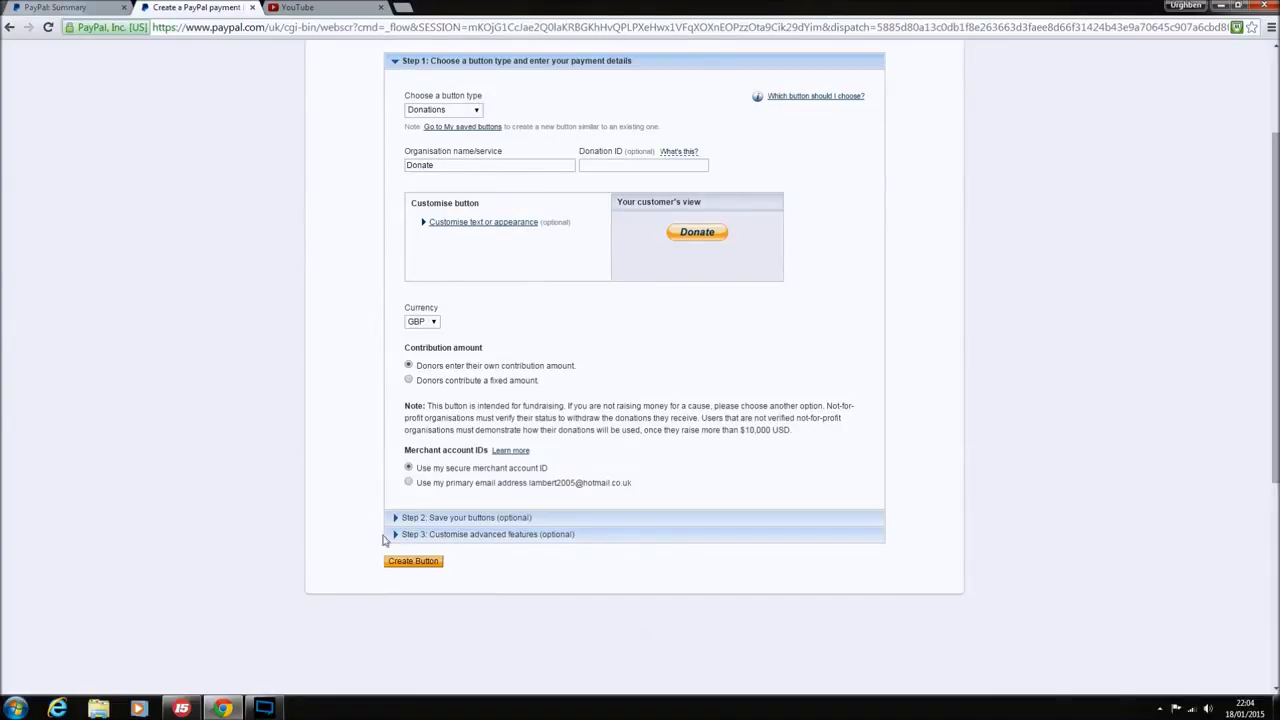
Generate the Donate button code and switch to its email link view
{"action": "left_click", "coordinate": [413, 561]}
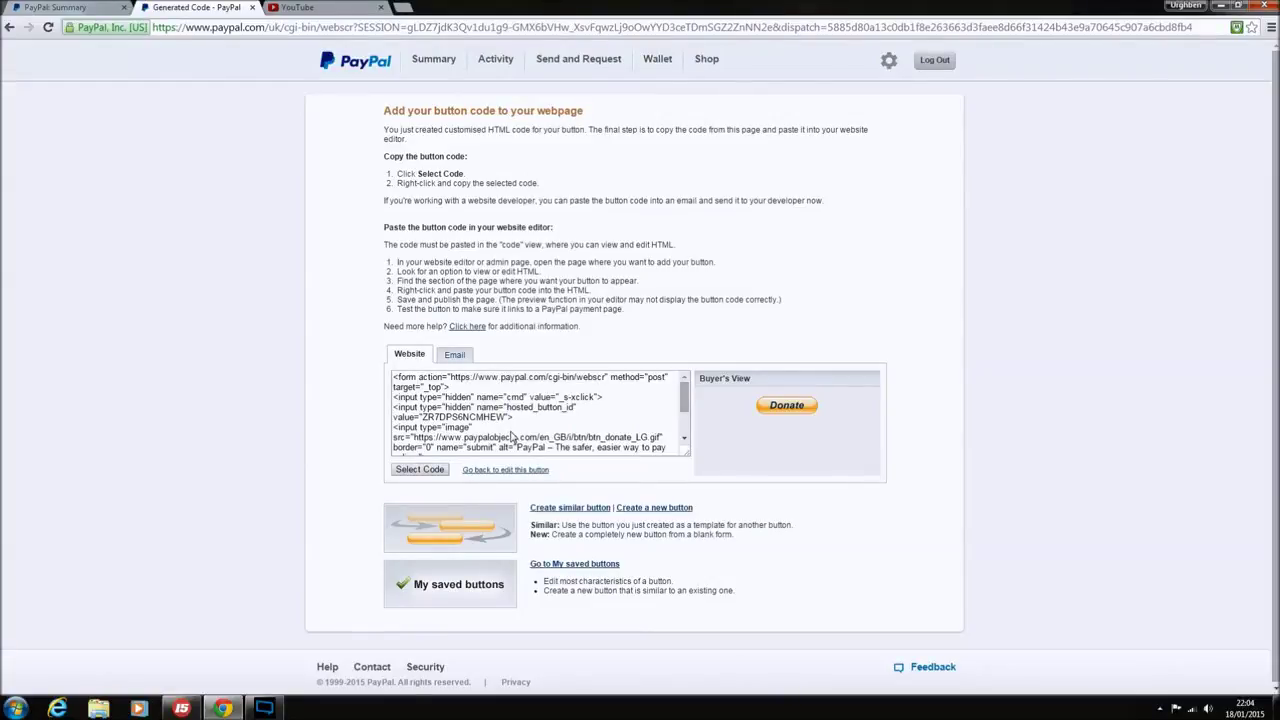
{"action": "left_click", "coordinate": [435, 472]}
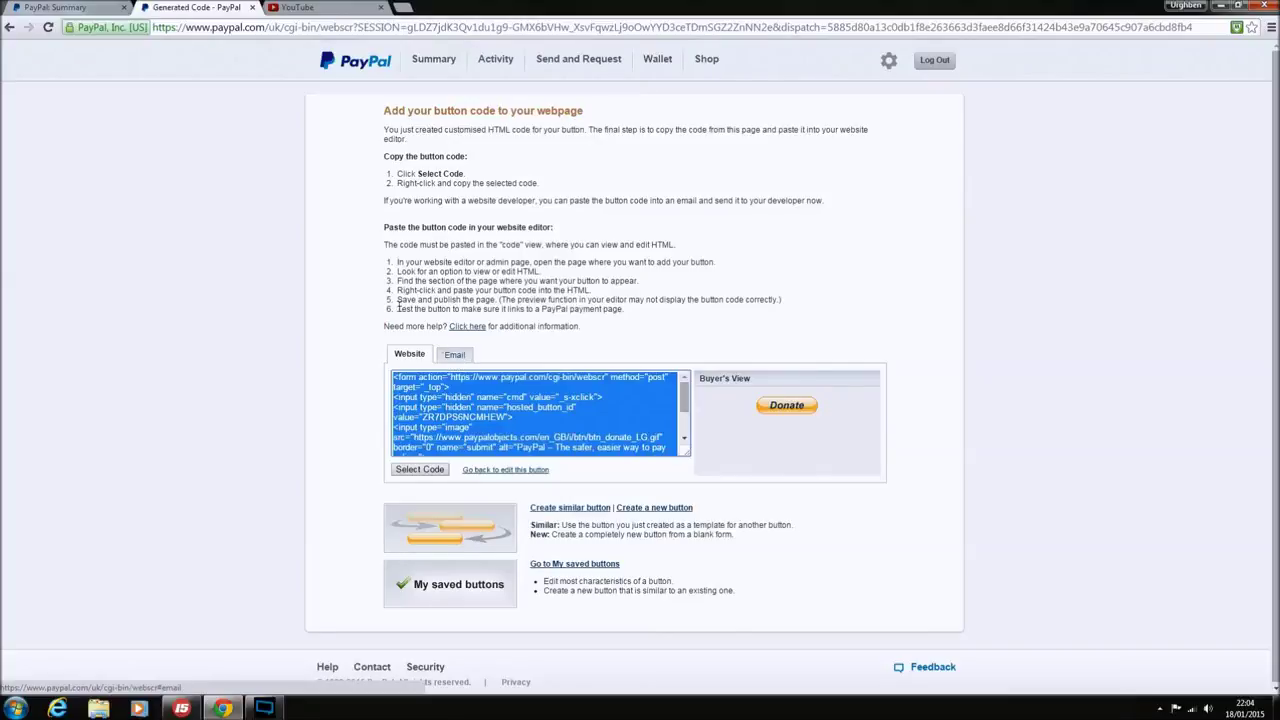
{"action": "left_click", "coordinate": [455, 358]}
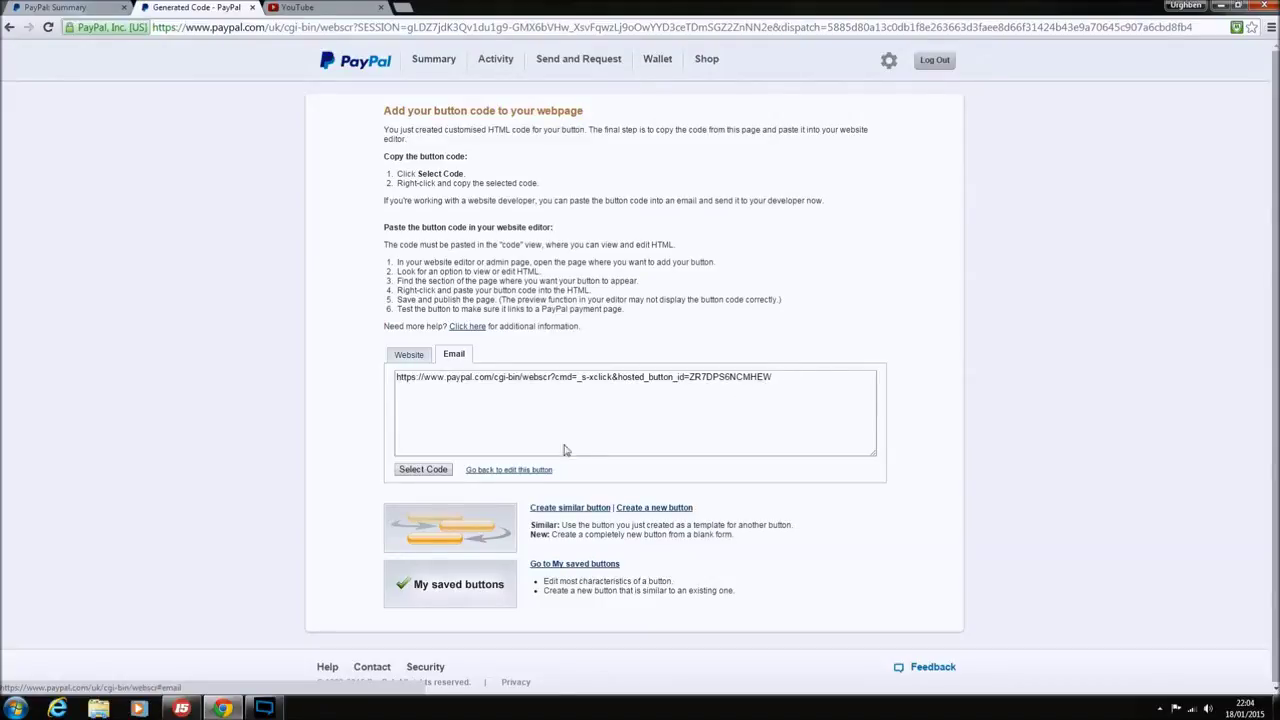
Copy the Donate button's email link URL to the clipboard and return to YouTube
{"action": "left_click", "coordinate": [432, 470]}
{"action": "right_click", "coordinate": [499, 377]}
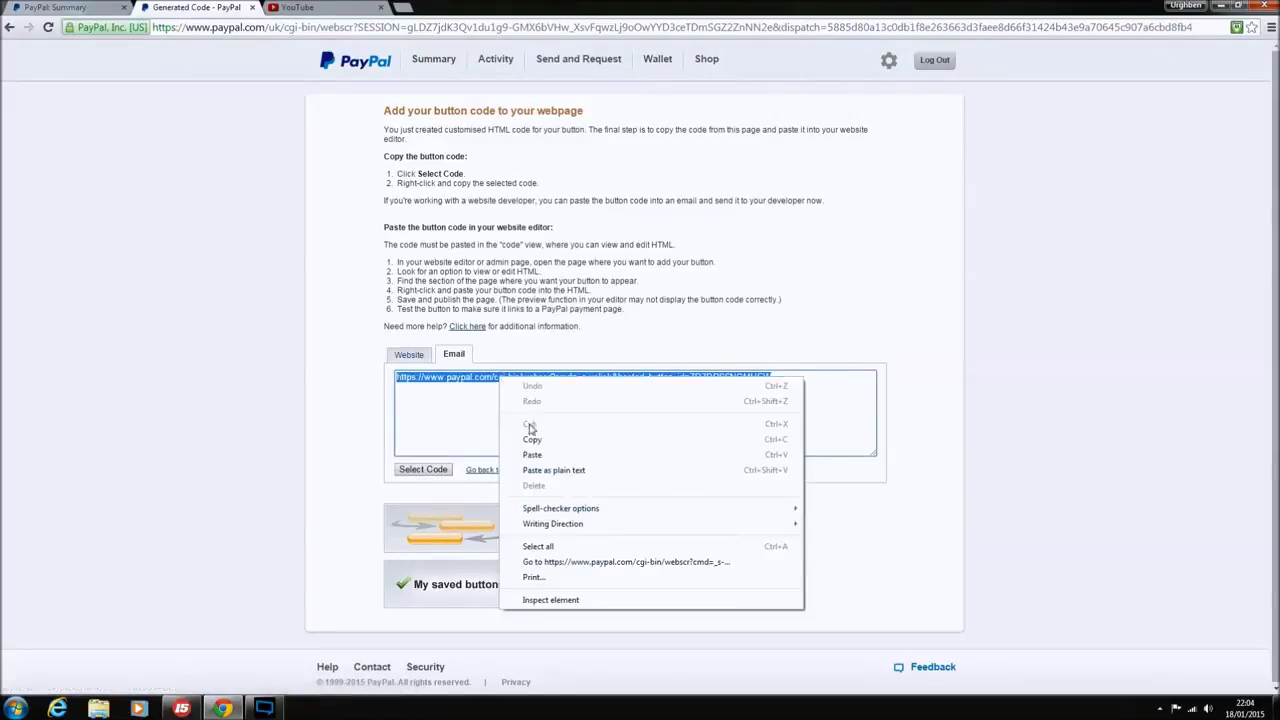
{"action": "left_click", "coordinate": [540, 438]}
{"action": "left_click", "coordinate": [546, 430]}
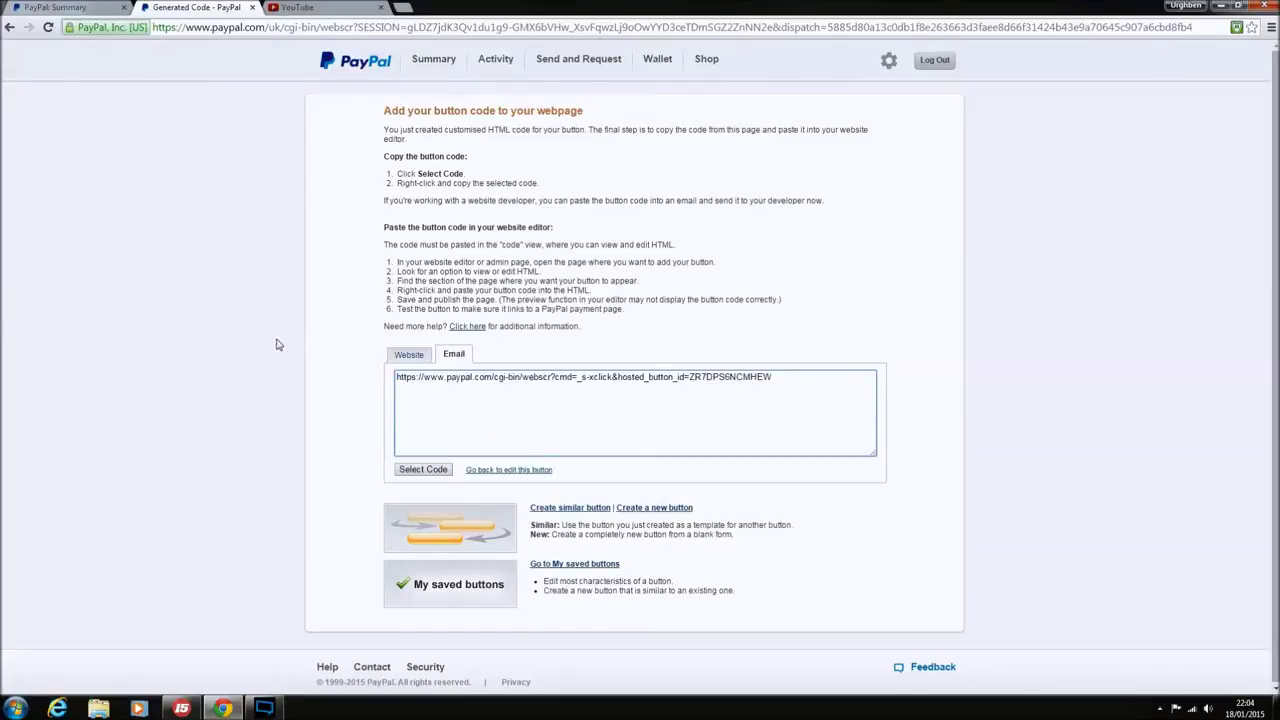
{"action": "left_click", "coordinate": [314, 9]}
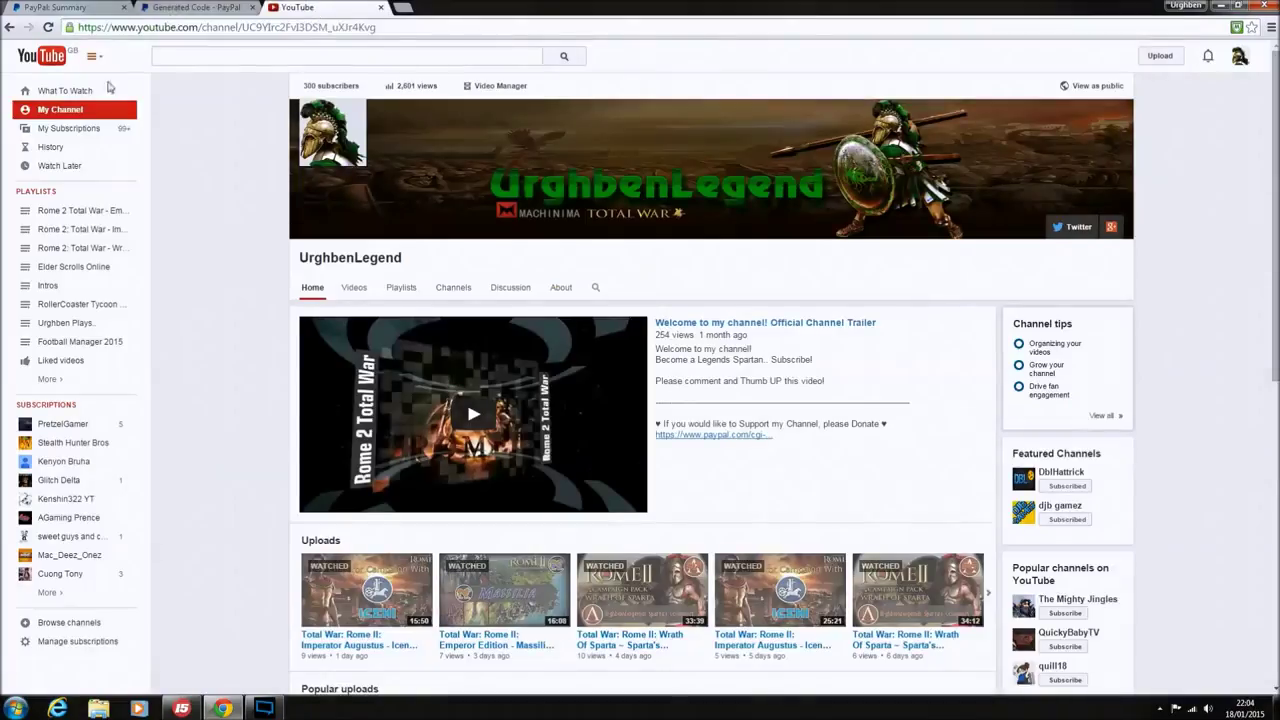
Paste the PayPal donate URL into the About page's PayPal custom link and save it
{"action": "left_click", "coordinate": [563, 288]}
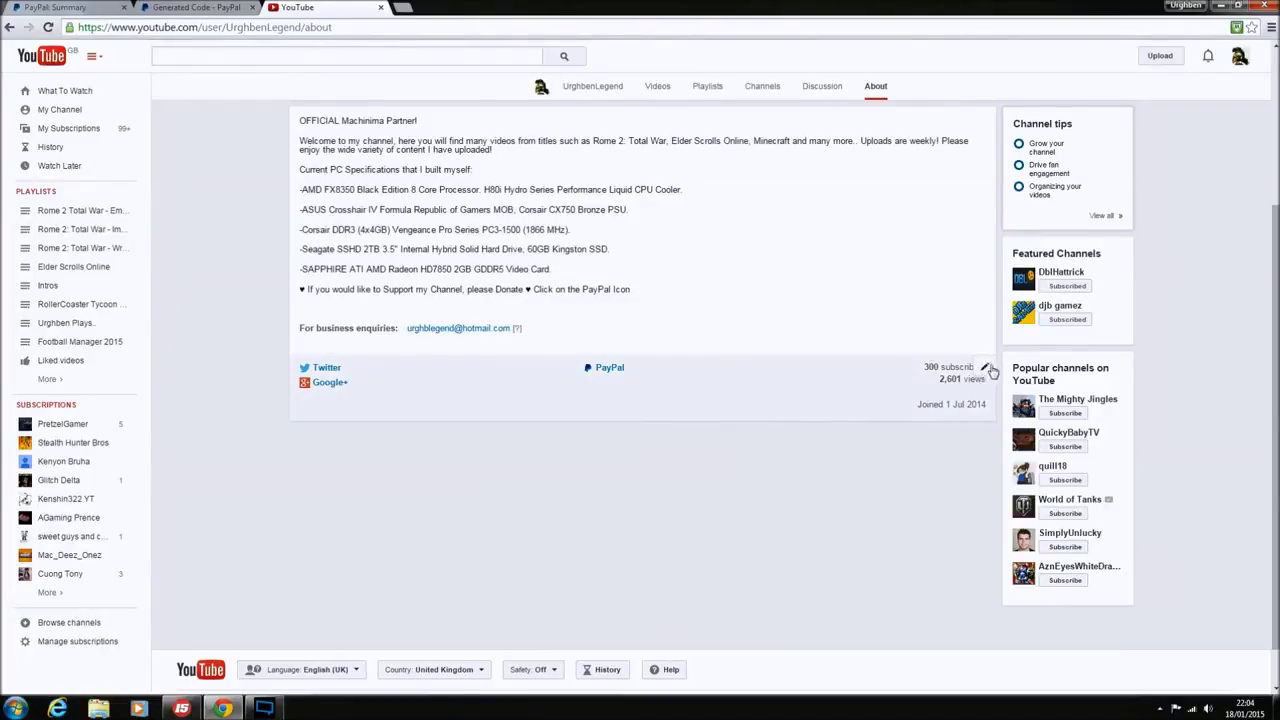
{"action": "left_click", "coordinate": [984, 368]}
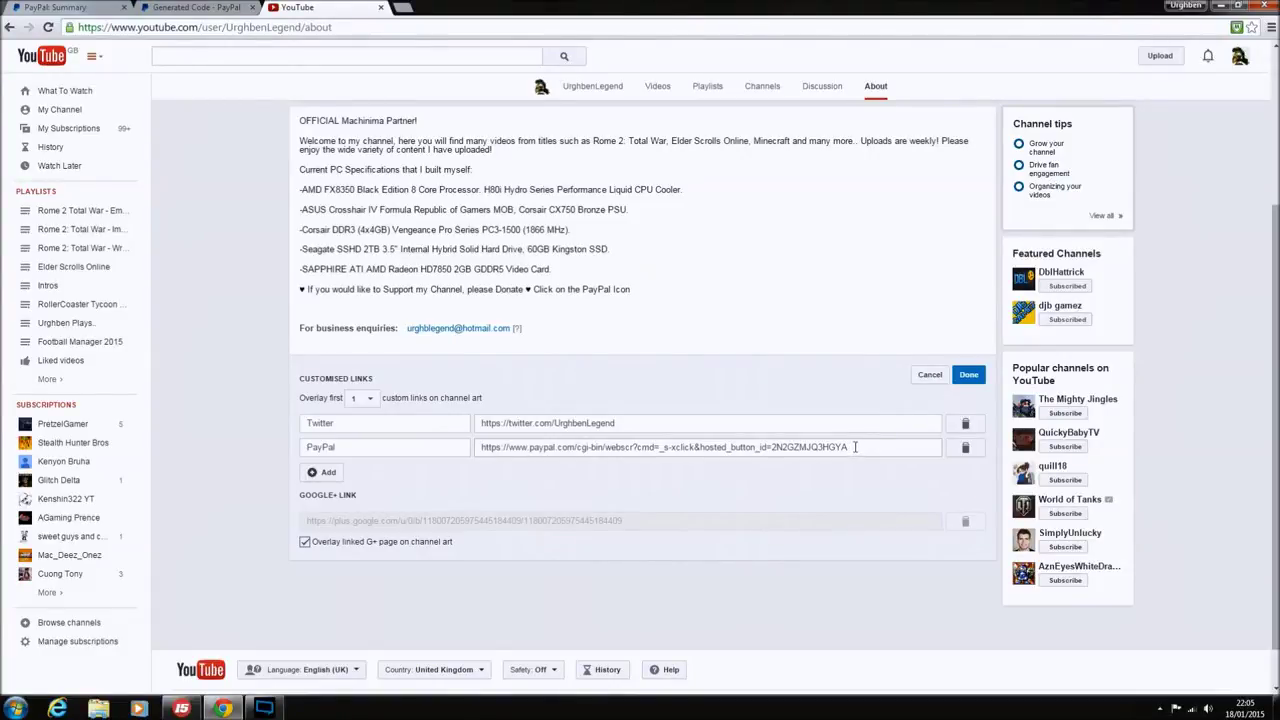
{"action": "left_click", "coordinate": [964, 375]}
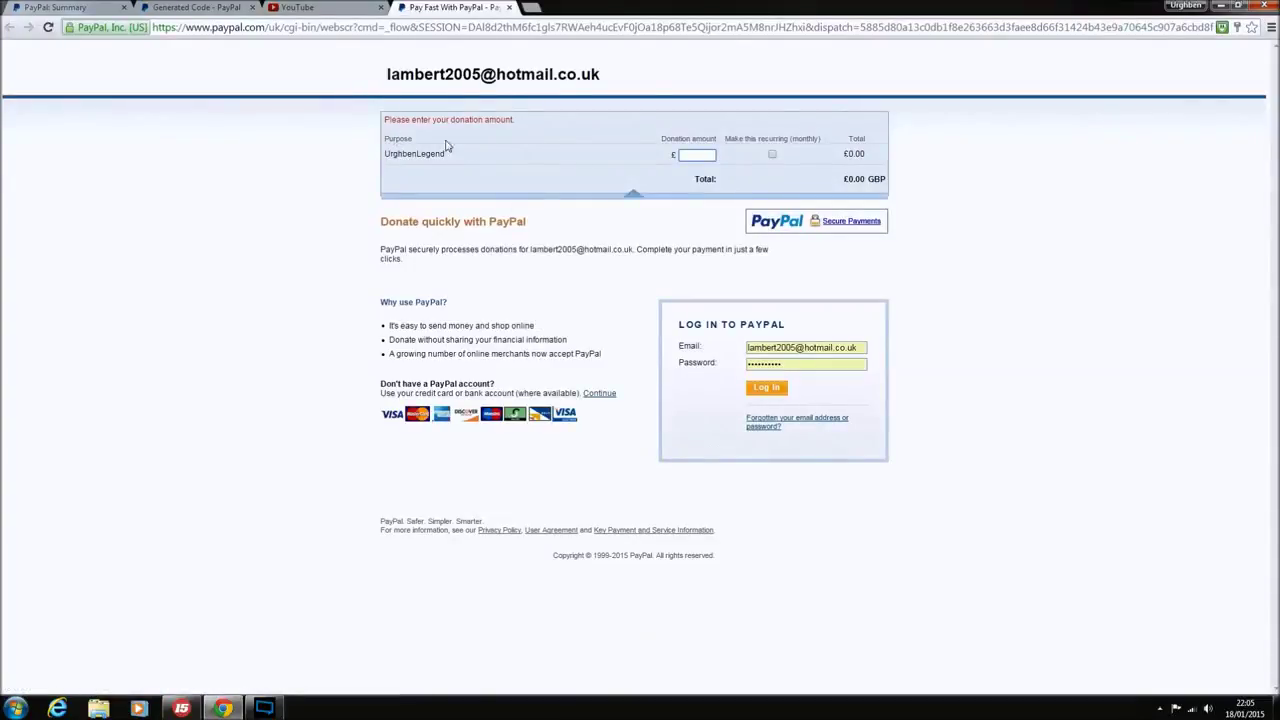
Test the donation amount box, then close the Pay Fast With PayPal tab
{"action": "left_click", "coordinate": [697, 156]}
{"action": "left_click", "coordinate": [510, 8]}
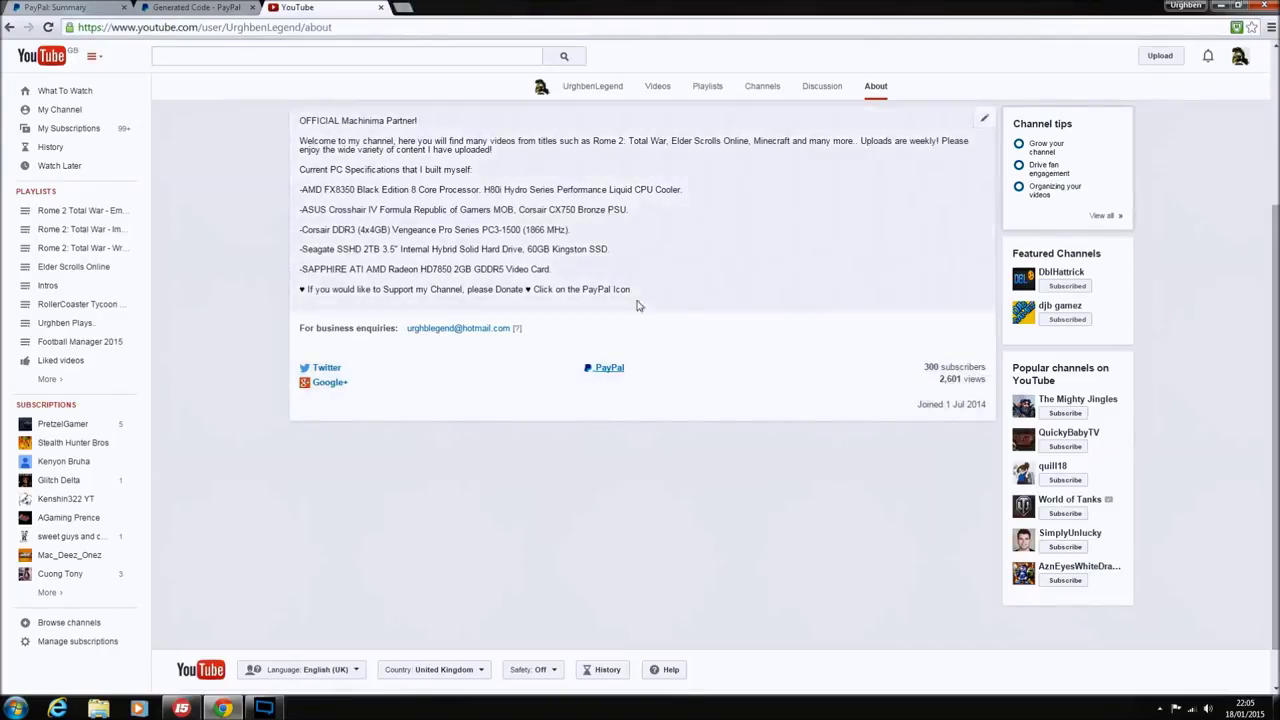
Go to My Channel's home page and scroll down to the trailer description's PayPal link
{"action": "left_click", "coordinate": [76, 111]}
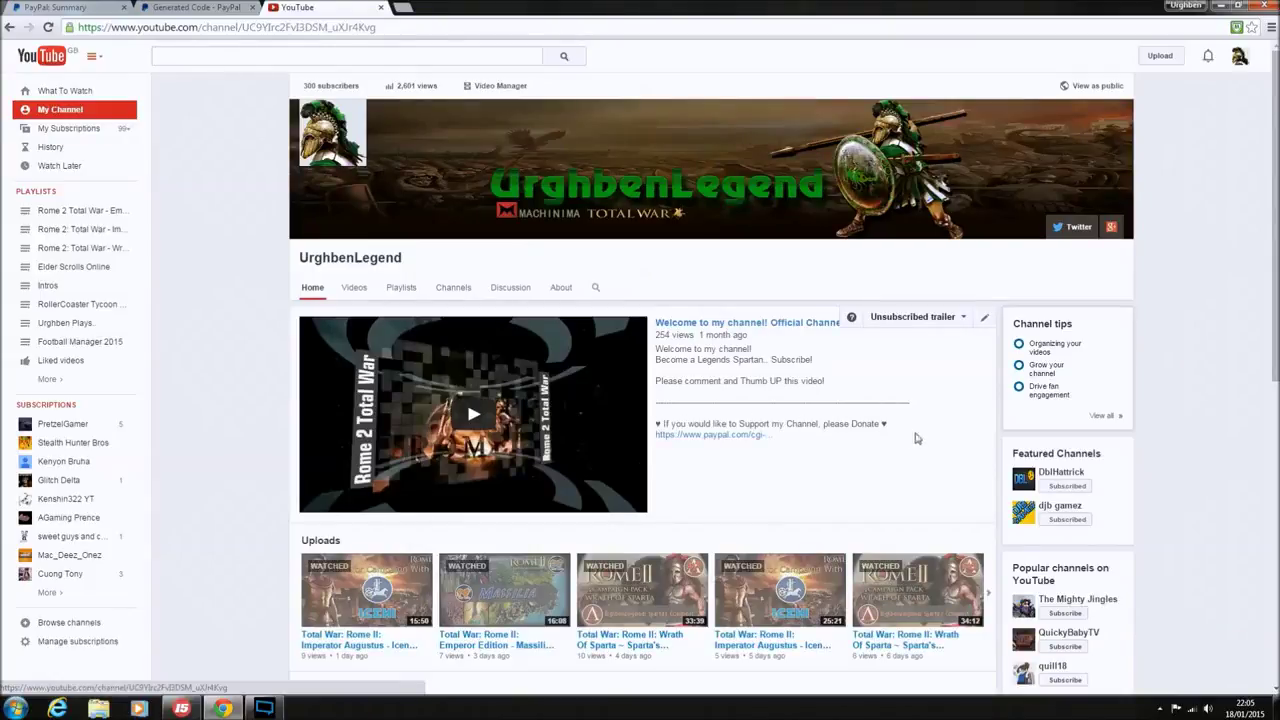
{"action": "scroll", "coordinate": [860, 449], "scroll_direction": "down", "scroll_amount": 1}
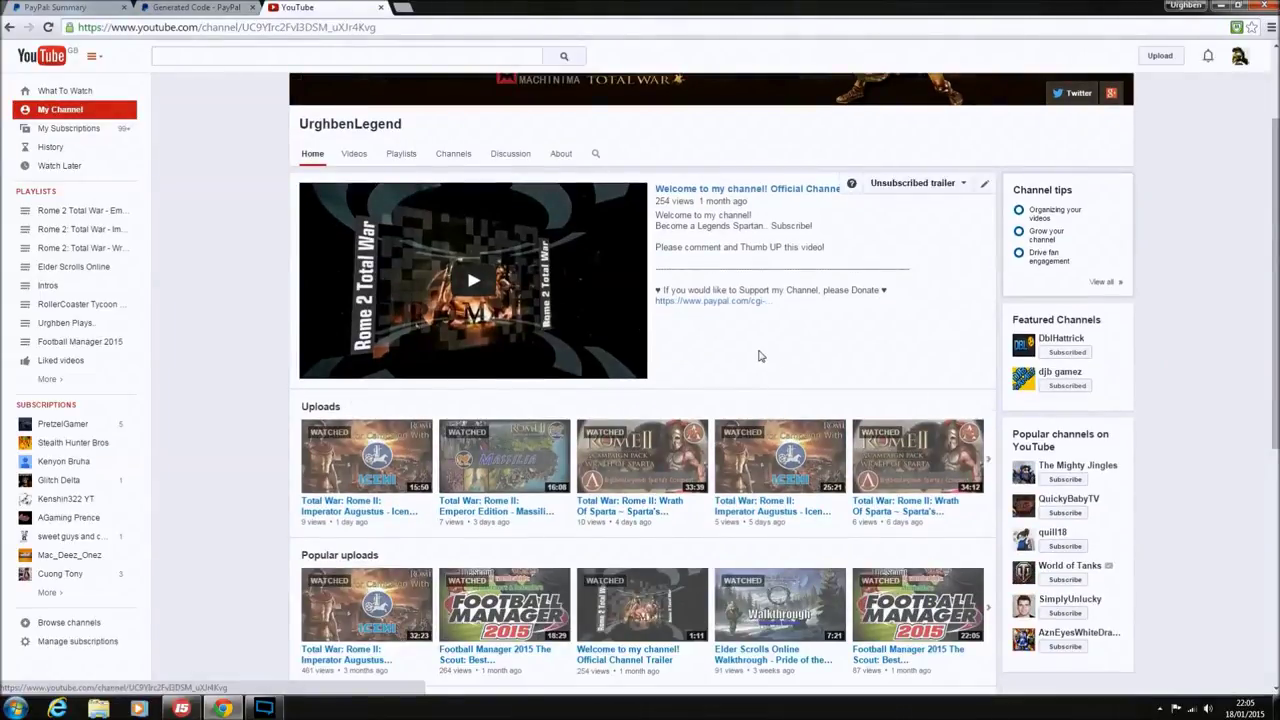